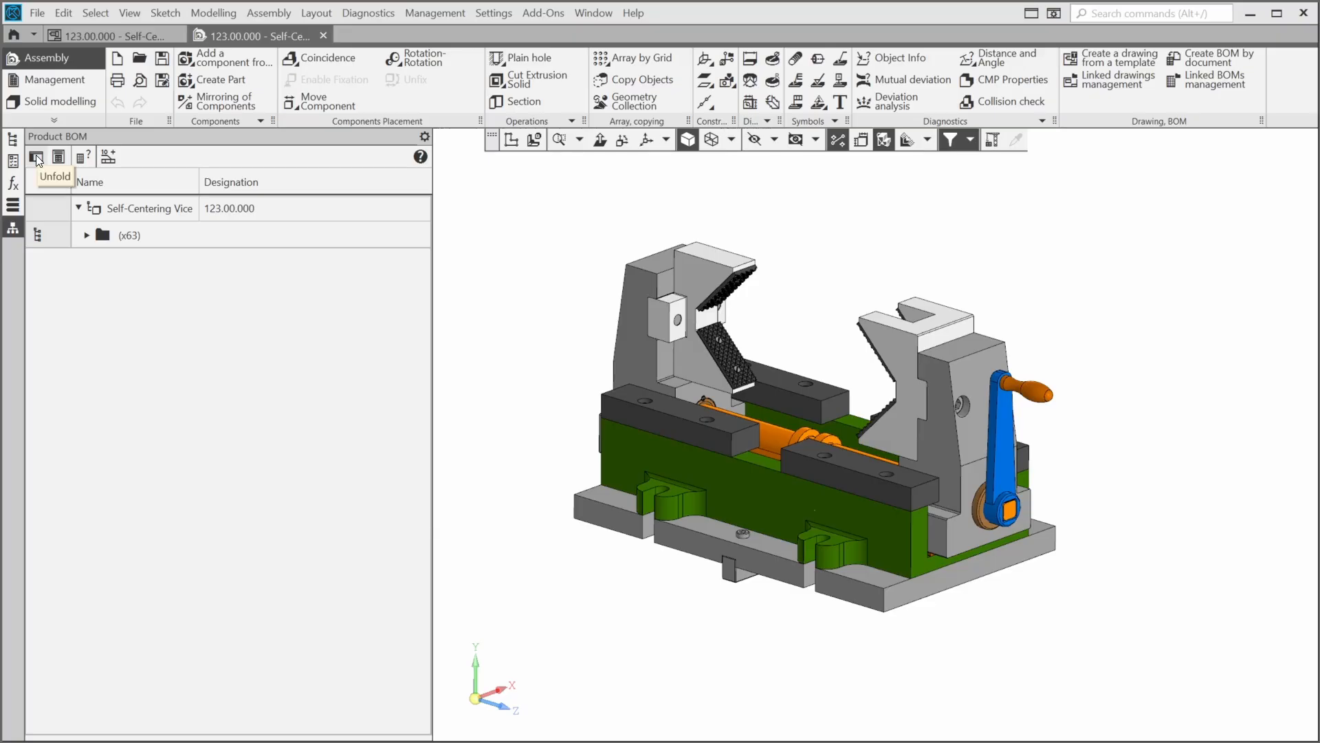
# Step: Expand the Product BOM into its full table and apply the BOM_4 style from the BOM_library.LYT library
pyautogui.click(36, 159)
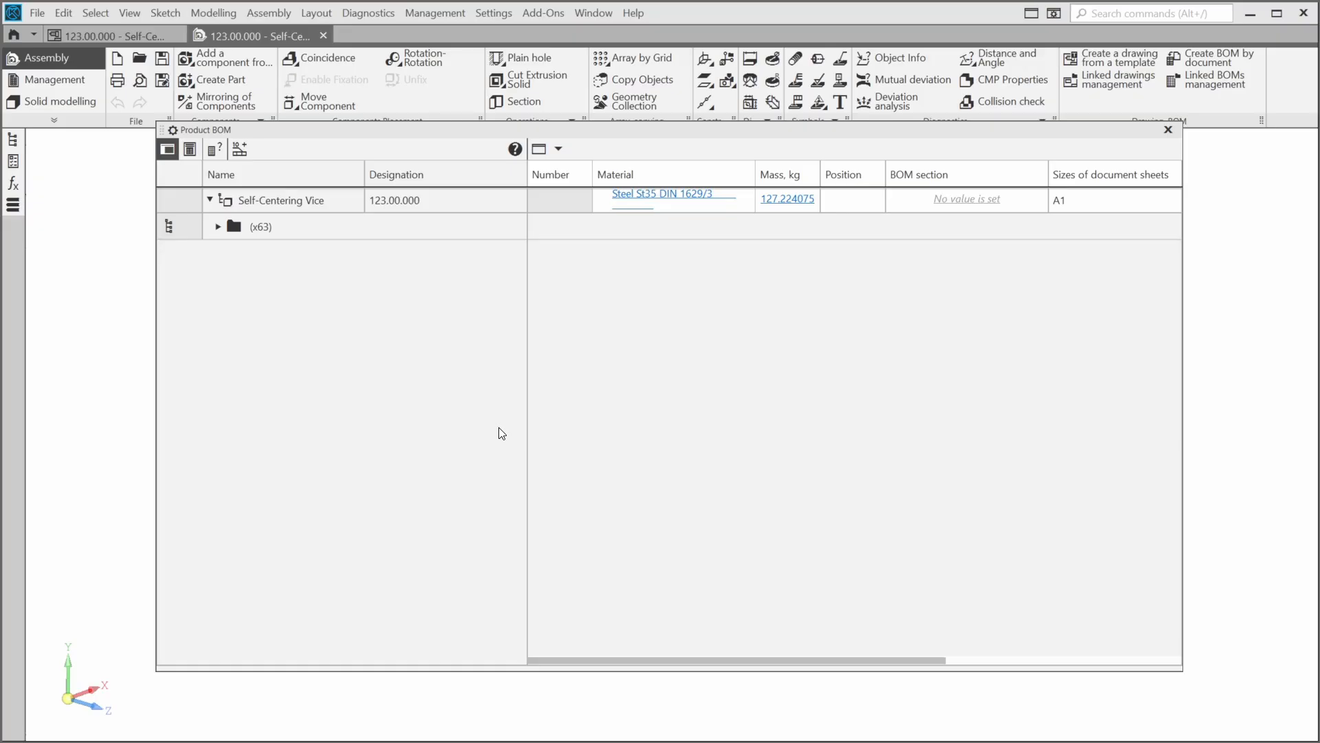
pyautogui.click(214, 151)
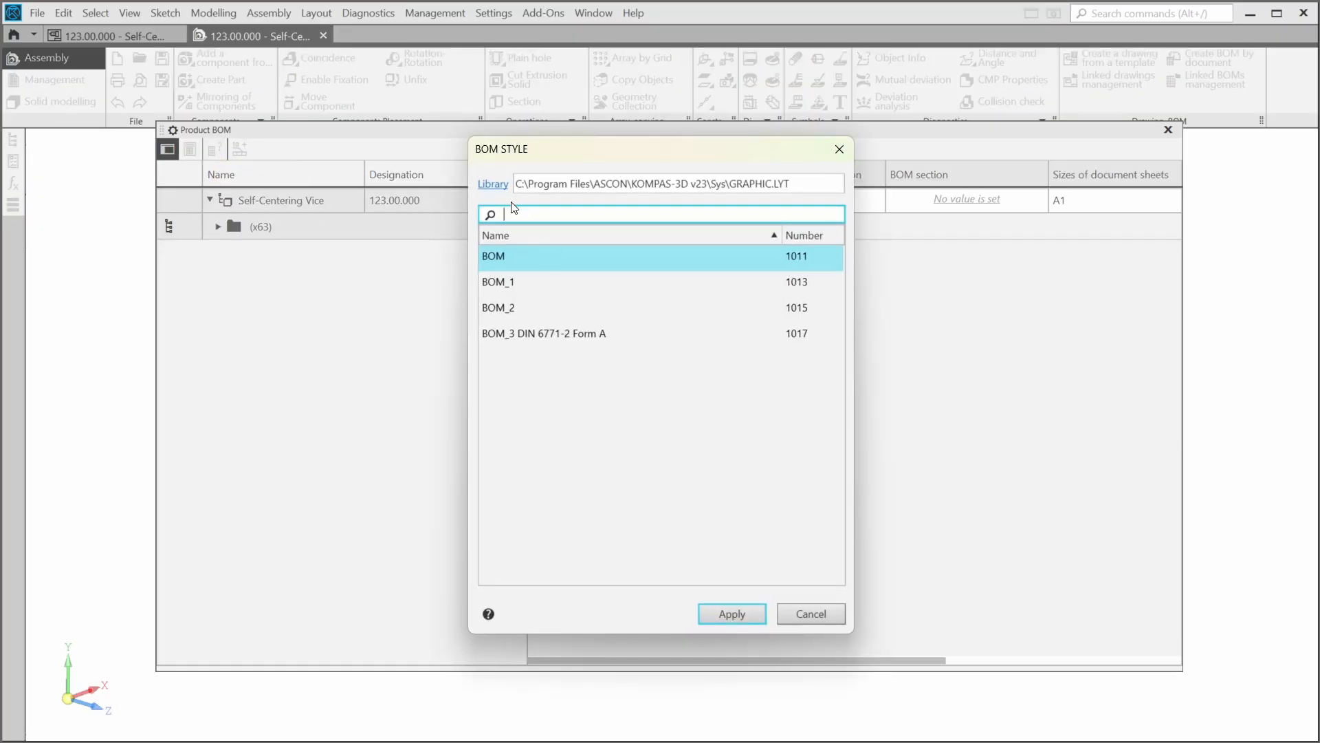
pyautogui.click(493, 184)
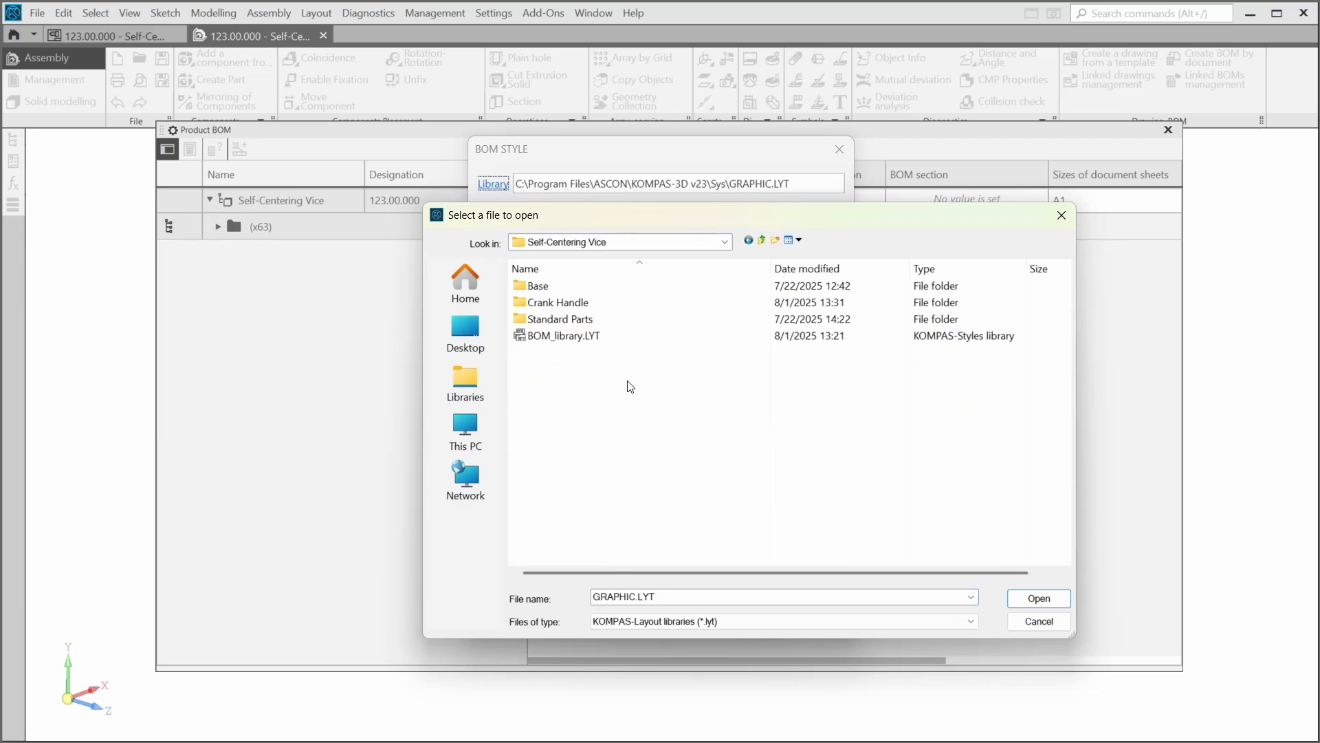
pyautogui.click(558, 337)
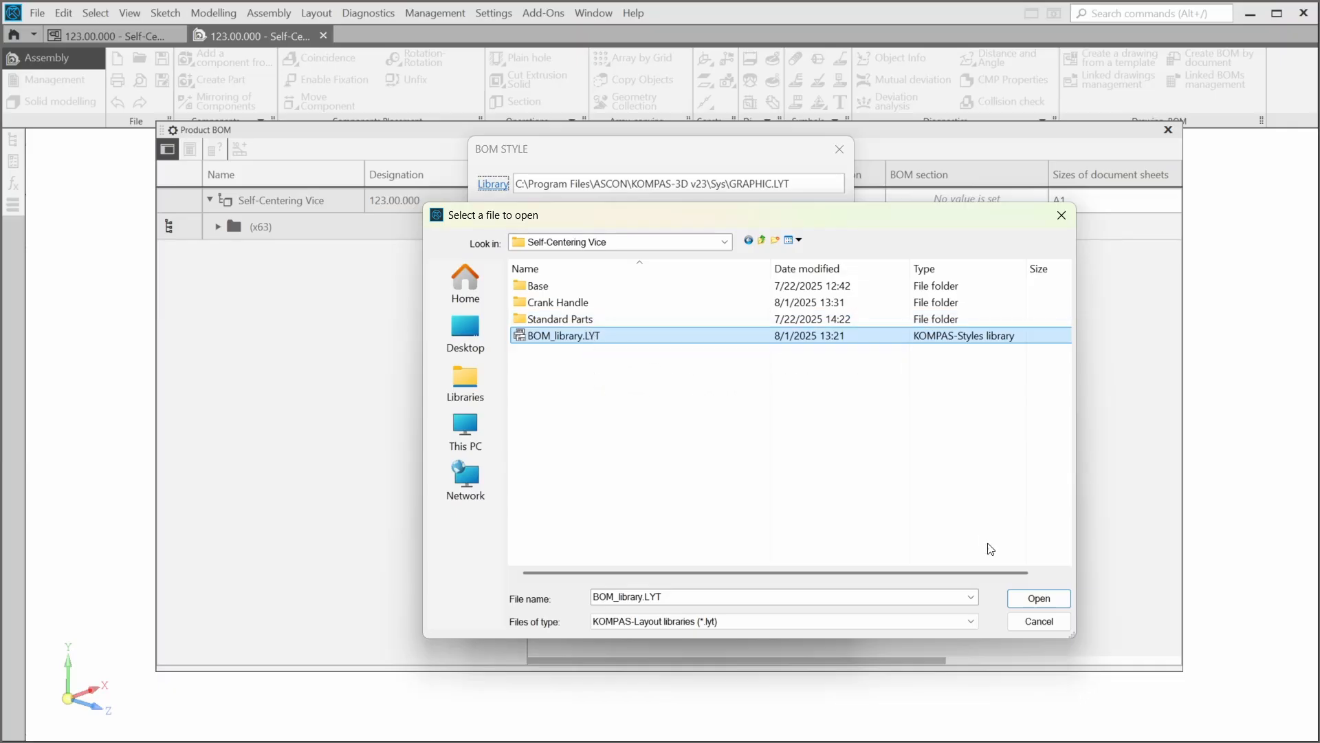
pyautogui.click(1026, 601)
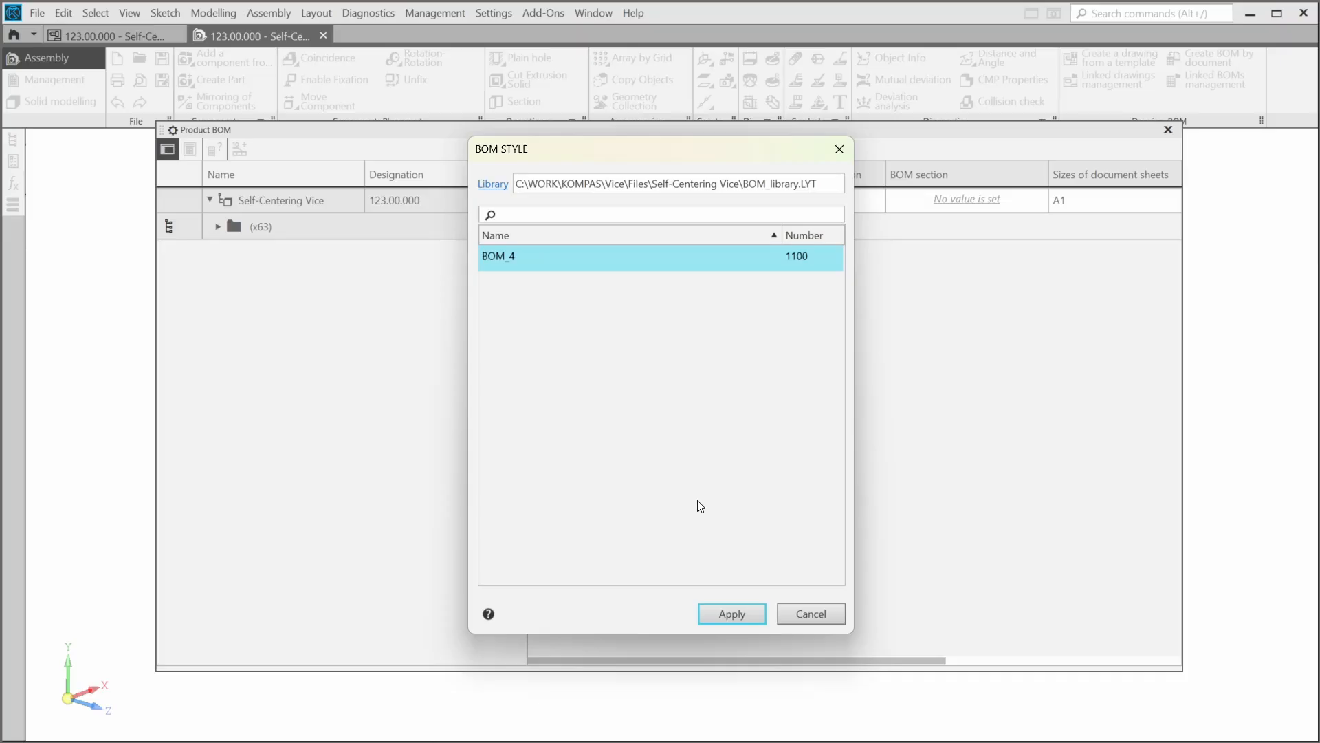
pyautogui.click(720, 621)
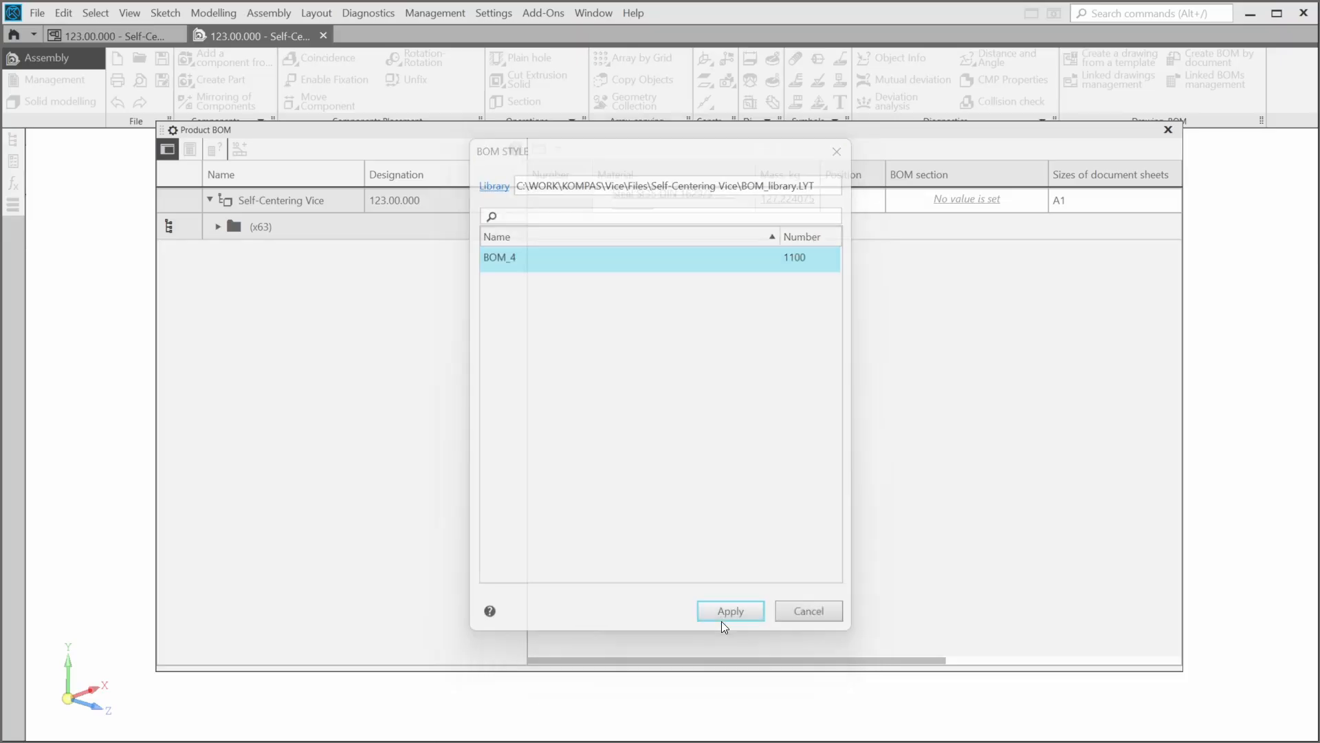
# Step: Show the parts in the Product BOM, number their positions automatically, and fold the table back
pyautogui.click(218, 227)
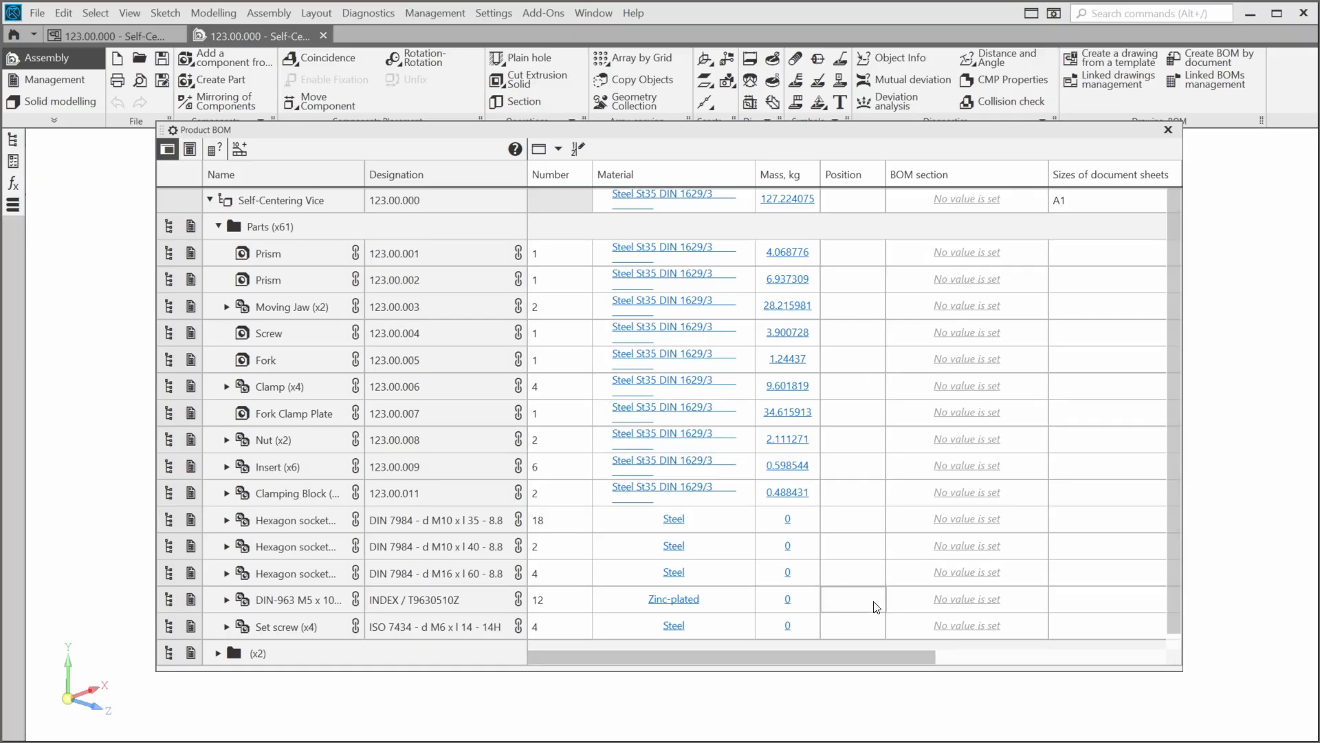
pyautogui.click(577, 149)
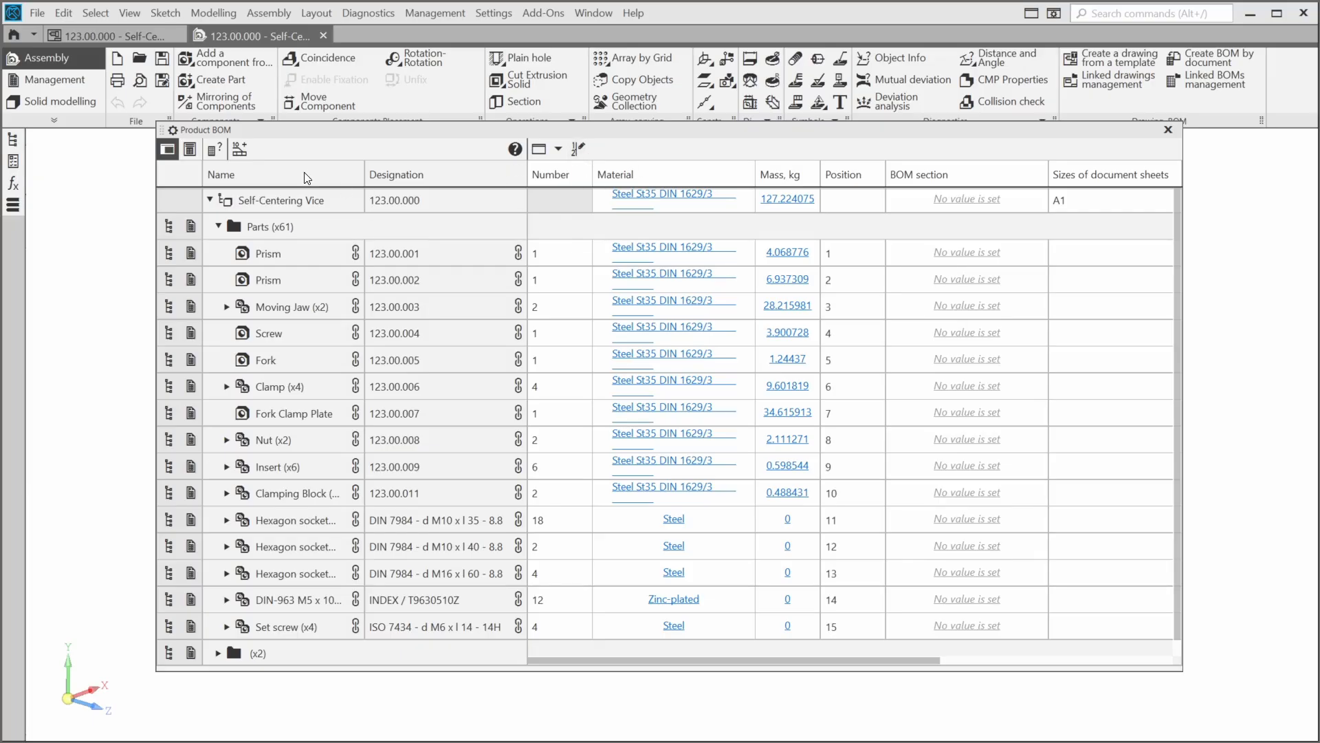
pyautogui.click(167, 150)
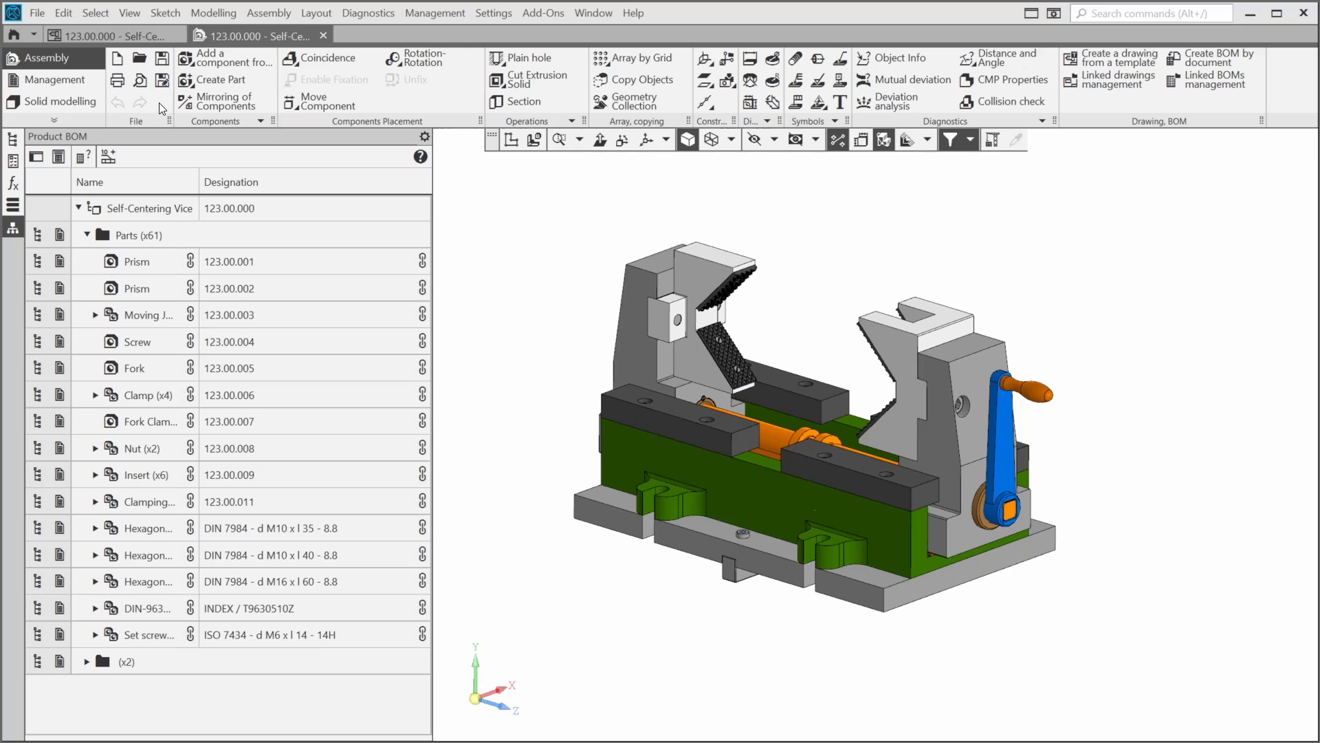
# Step: Save the Self-Centering Vice assembly and rebuild its 123.00.000 drawing to match the changed model
pyautogui.click(161, 61)
pyautogui.click(146, 35)
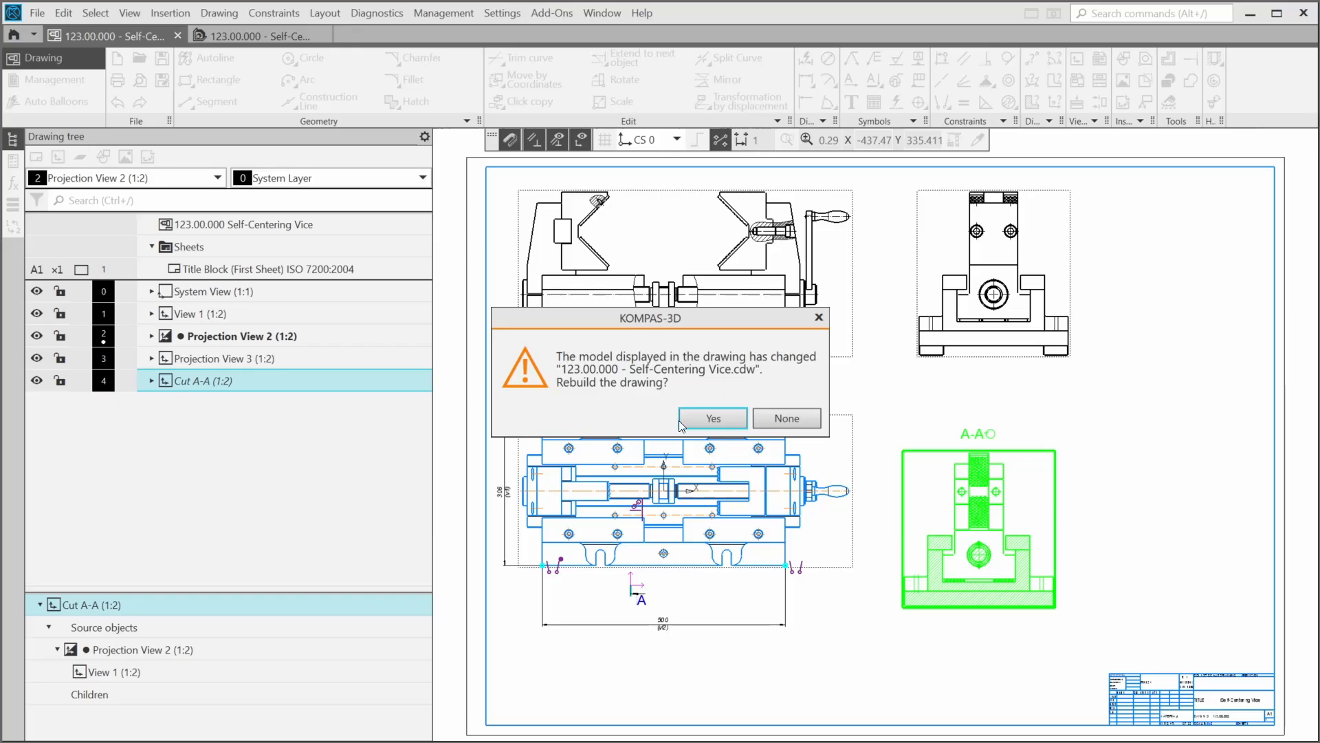
pyautogui.click(701, 418)
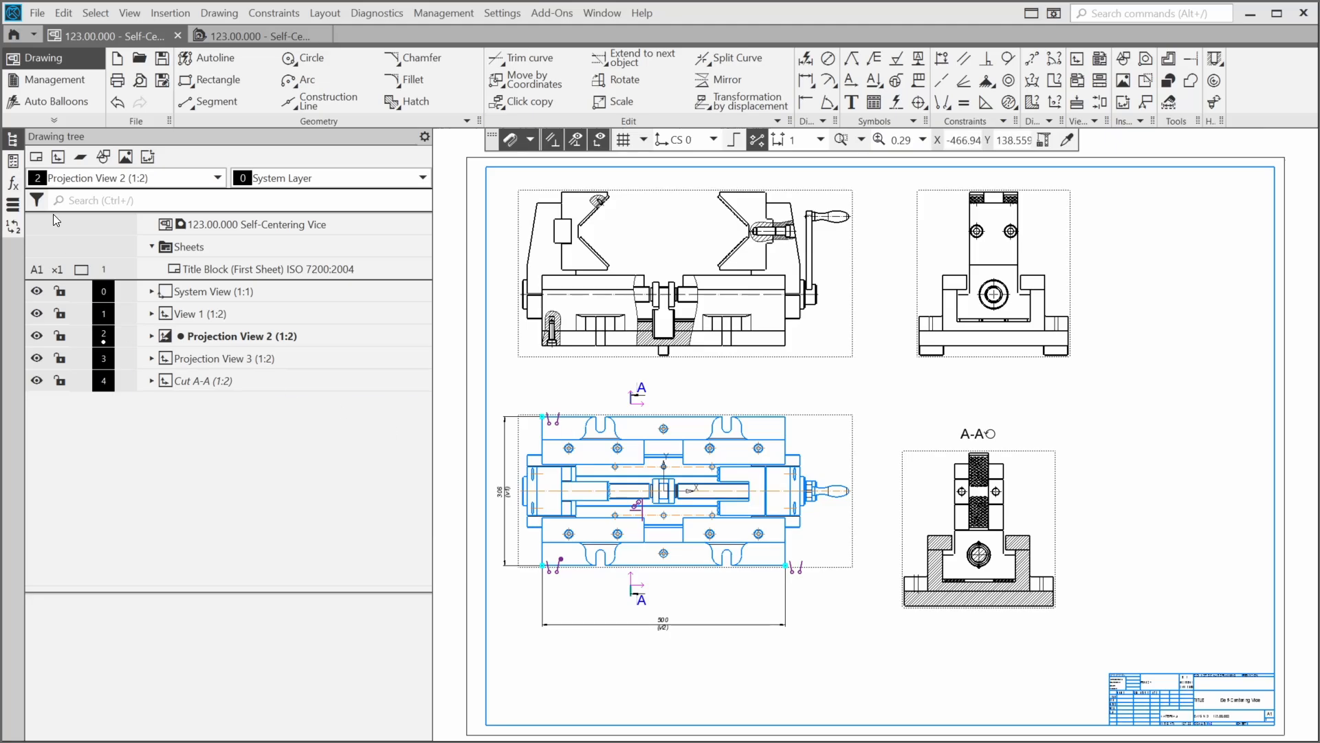
# Step: Start a report on the current drawing view and load MyBOM Style from the My Library.lrt style library
pyautogui.click(53, 79)
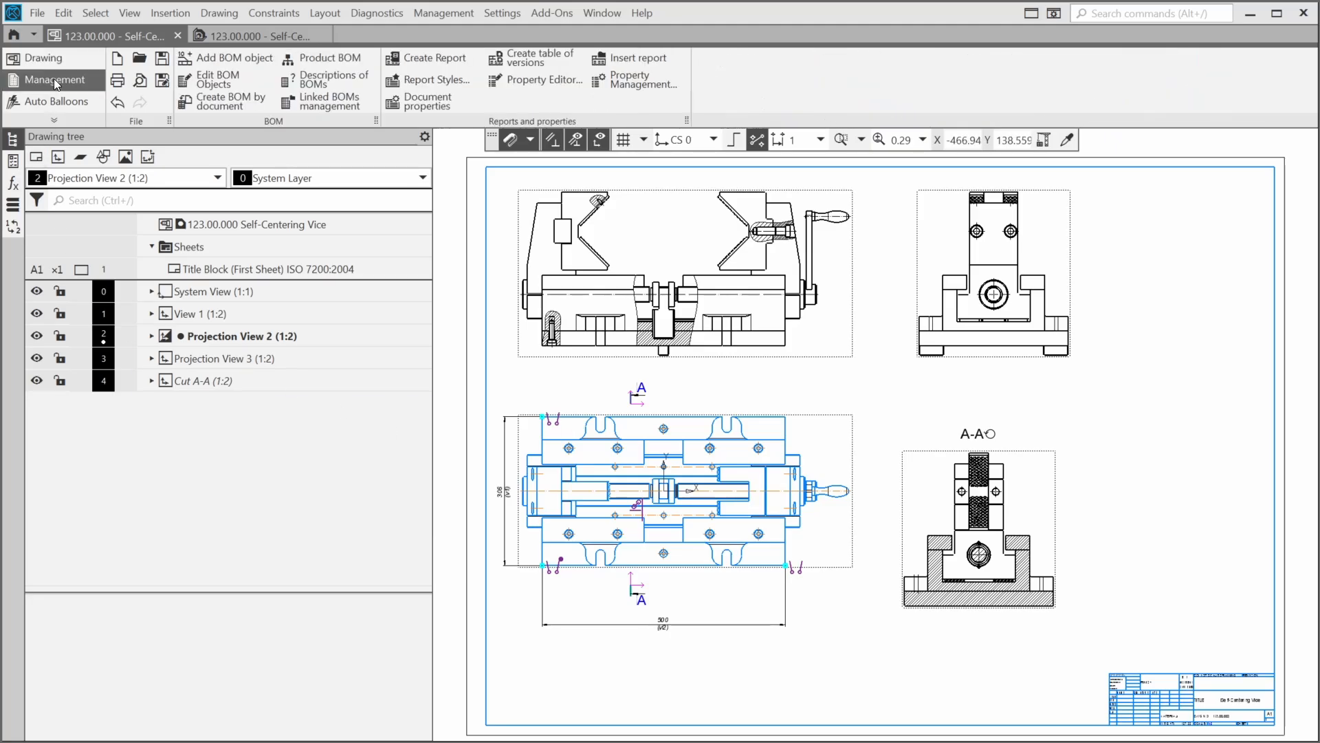
pyautogui.click(426, 59)
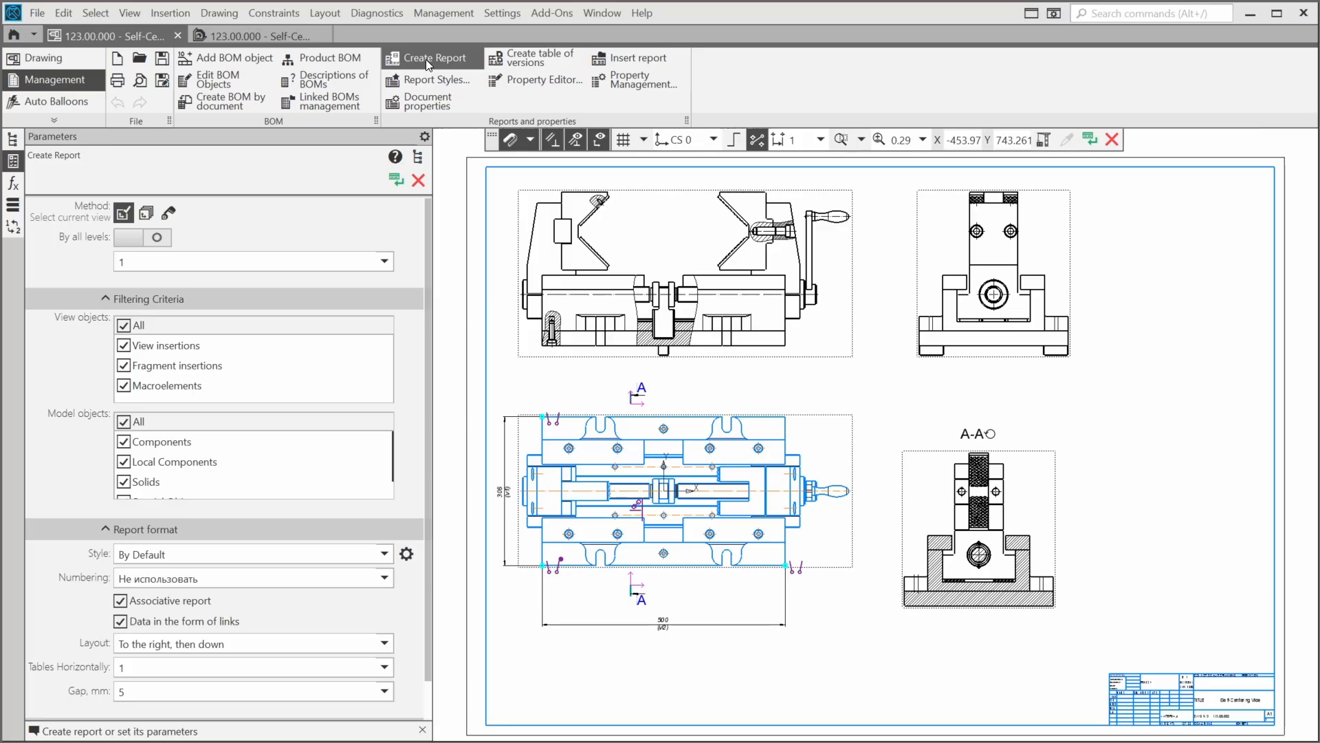
pyautogui.click(384, 554)
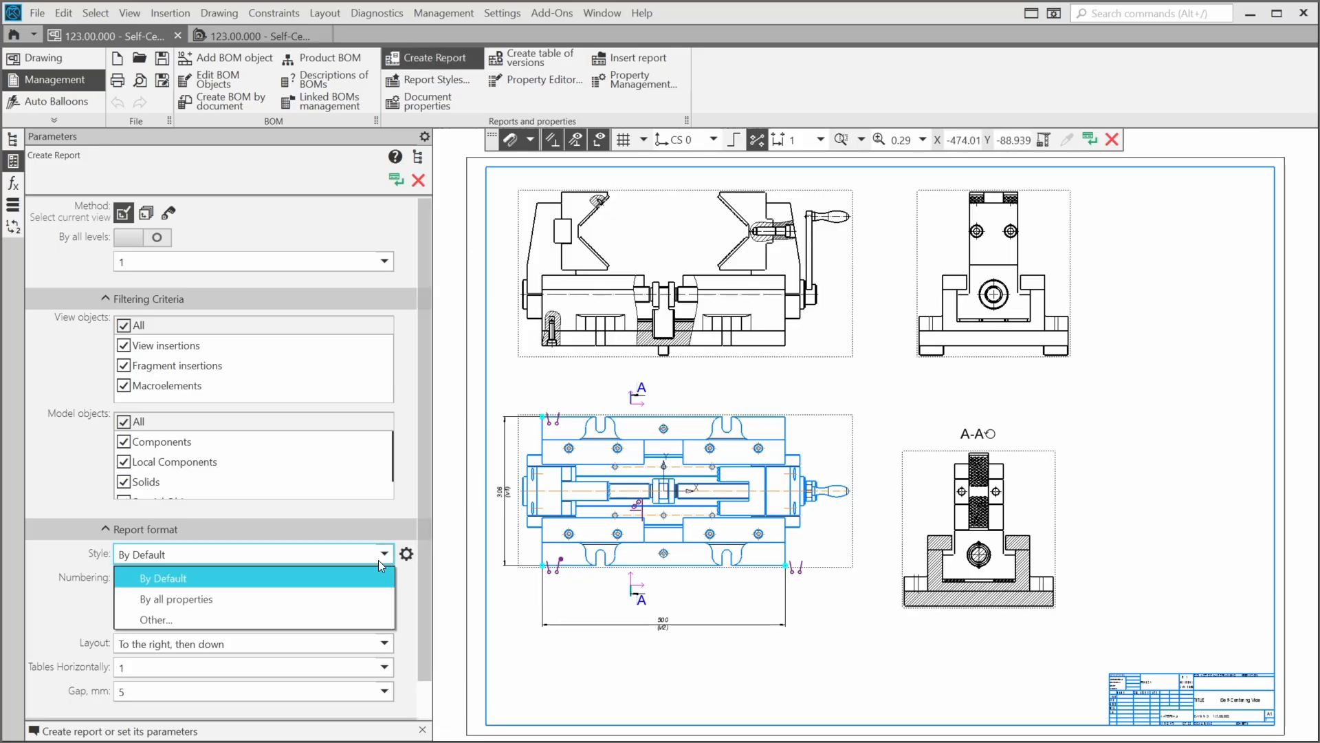
pyautogui.click(196, 620)
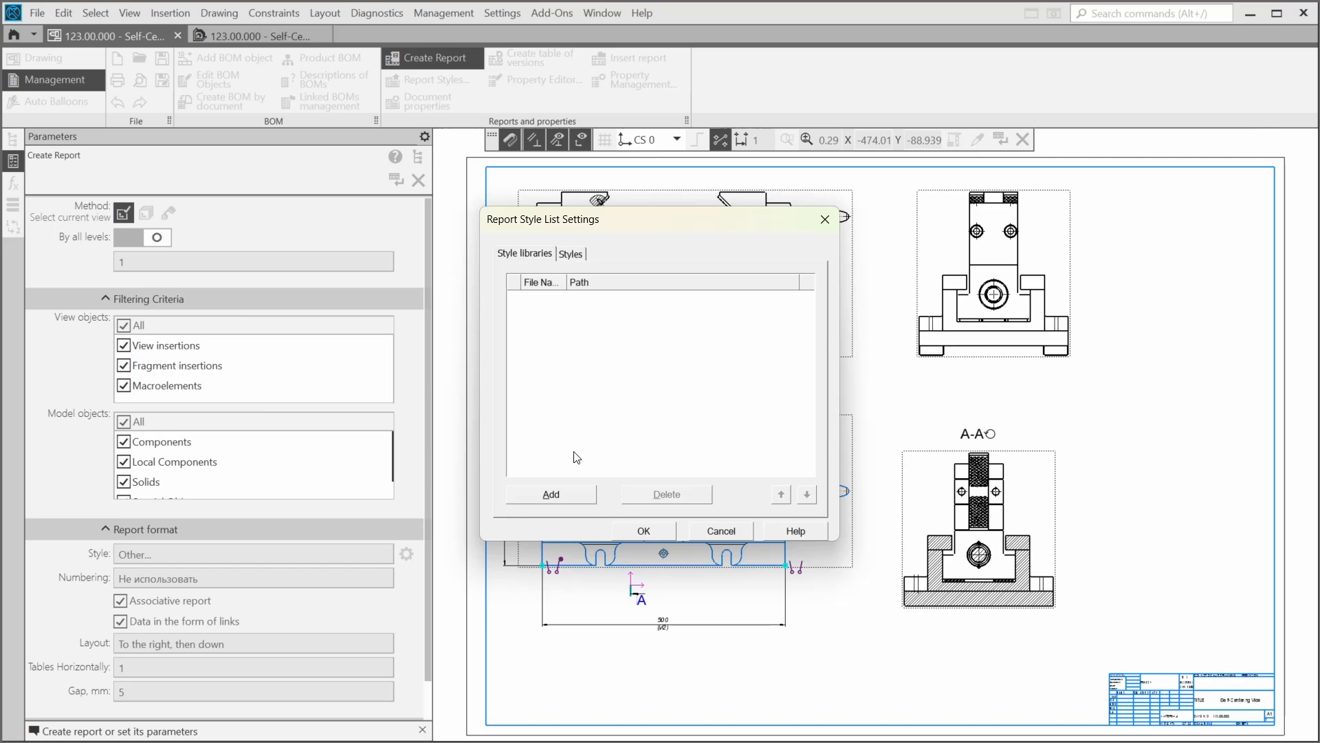
pyautogui.click(551, 493)
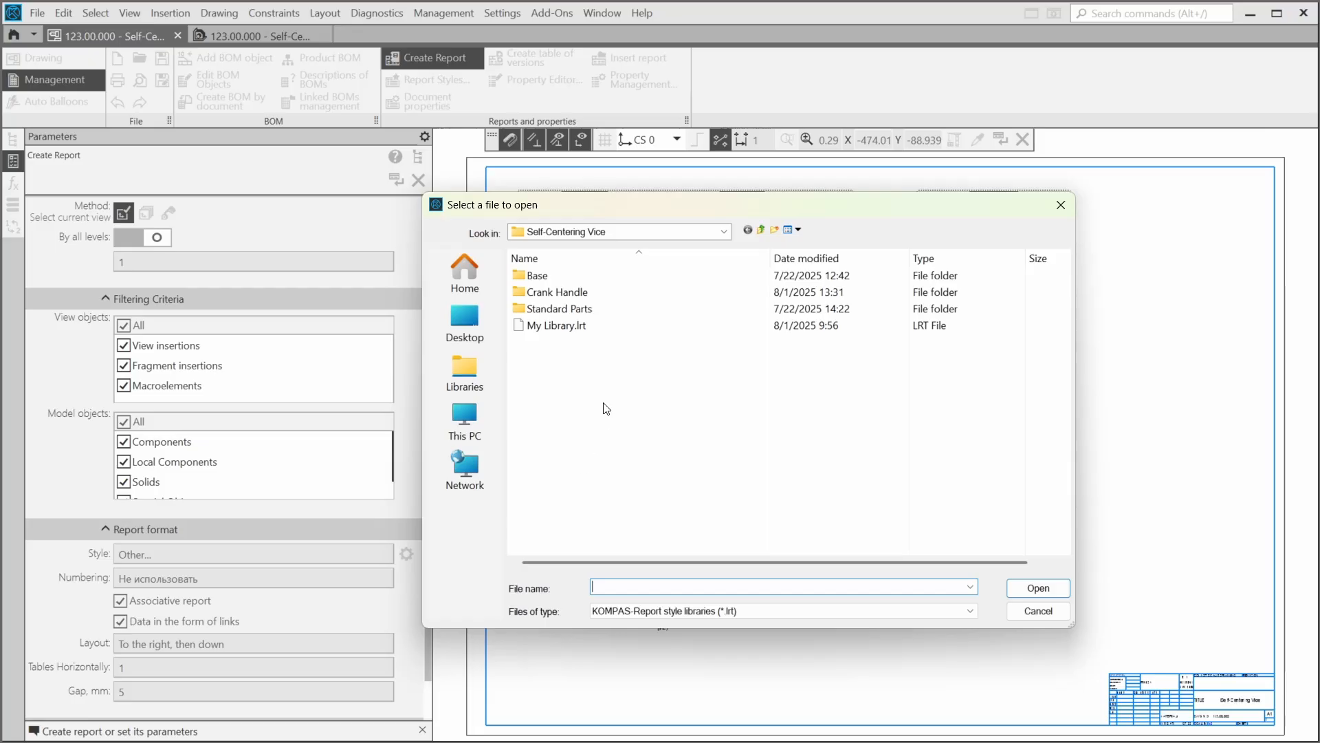
pyautogui.click(568, 328)
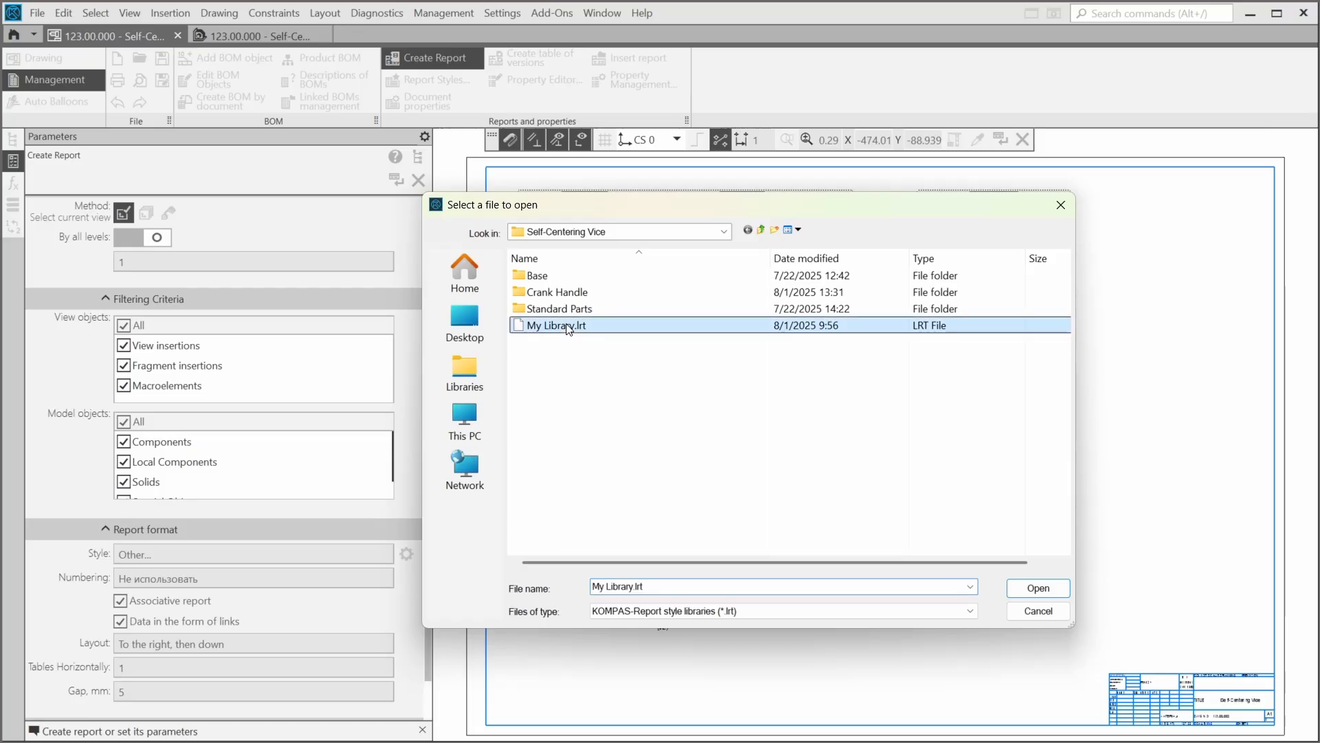
pyautogui.click(1037, 588)
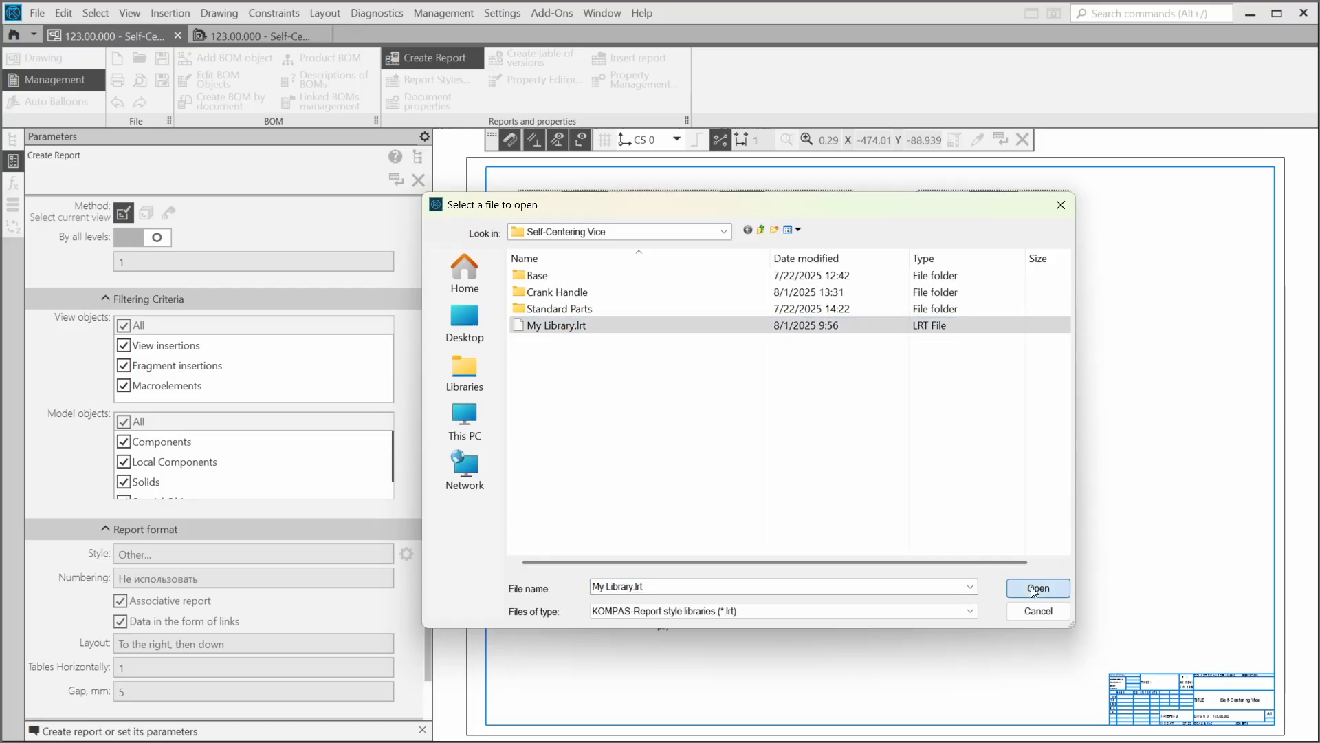
pyautogui.click(514, 297)
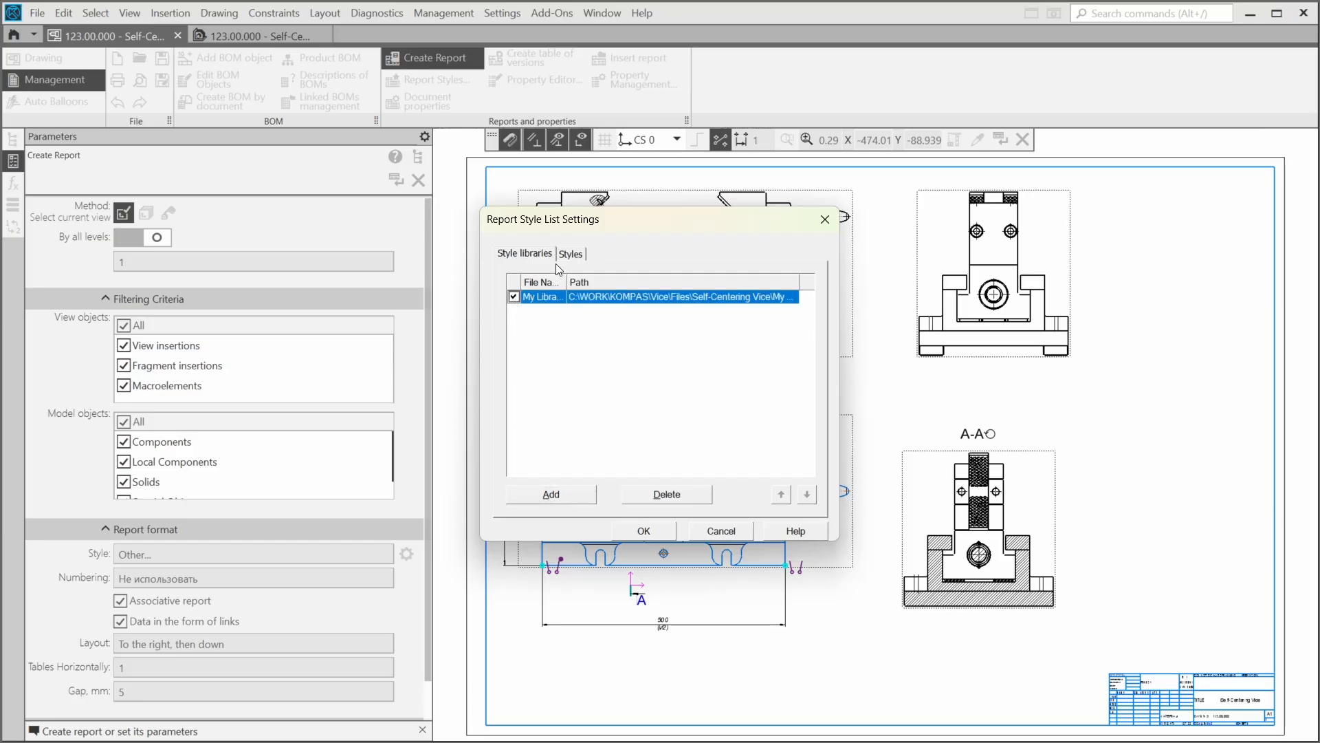
pyautogui.click(570, 254)
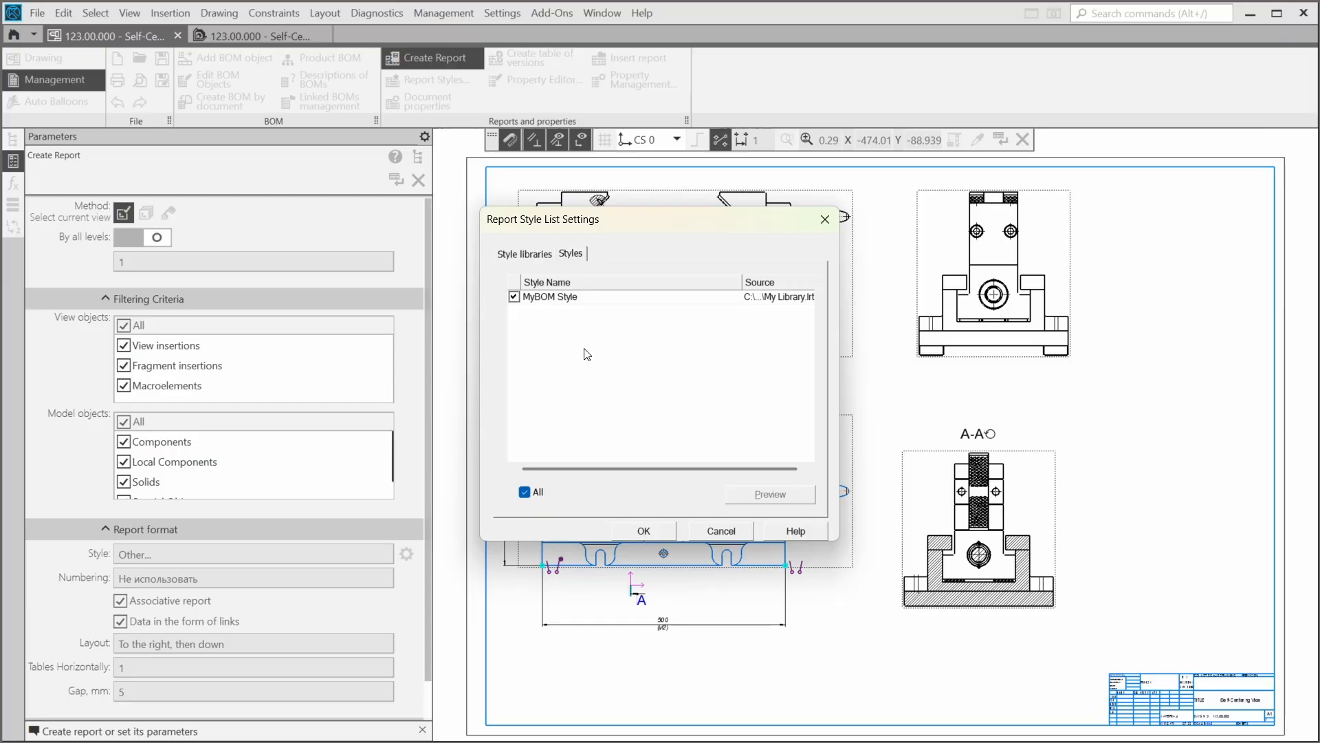
pyautogui.click(644, 531)
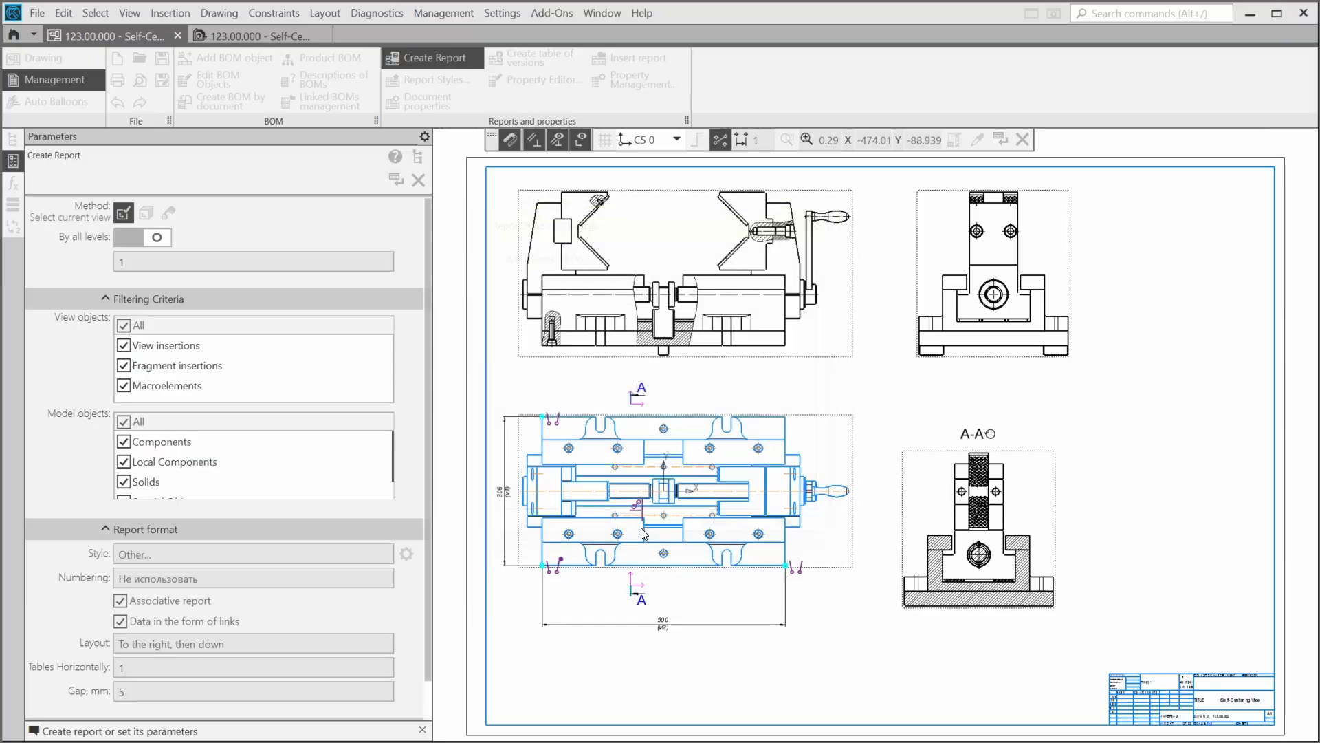
# Step: Generate the report with MyBOM Style and remove the Material column from its report style
pyautogui.click(395, 180)
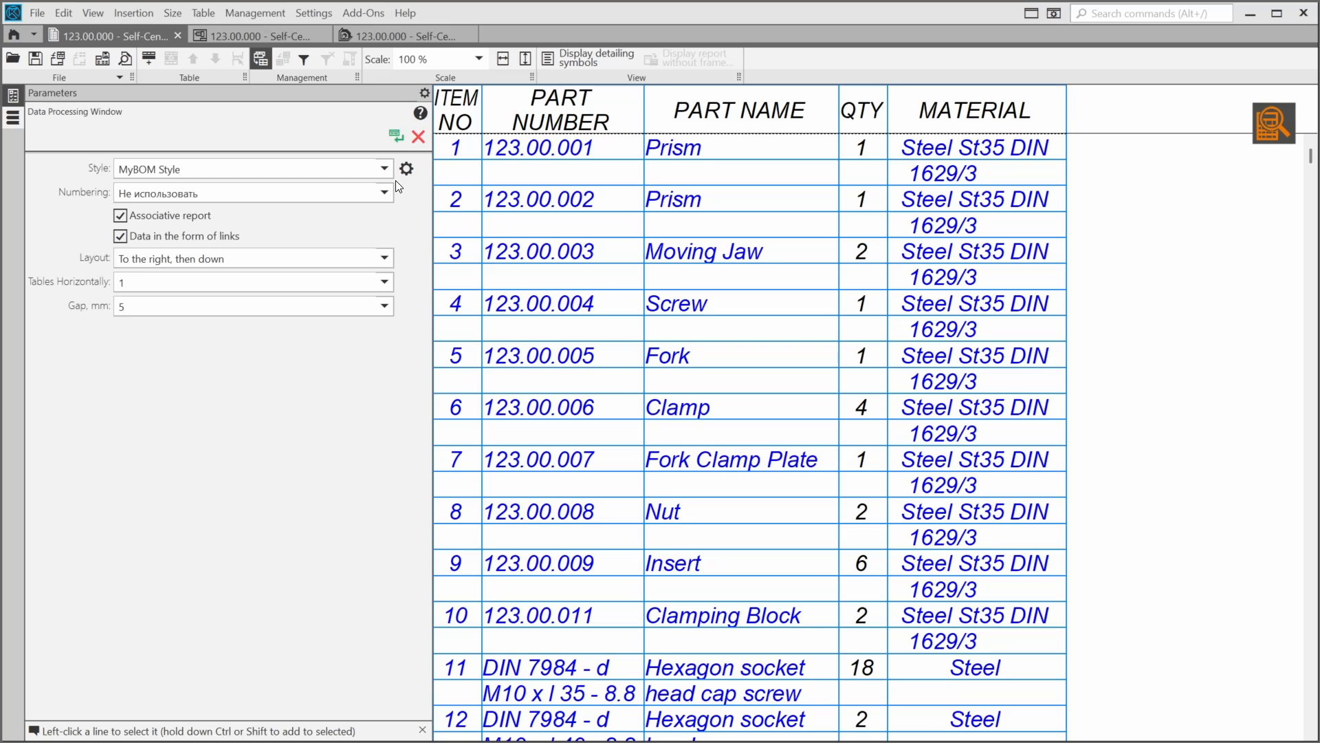
pyautogui.click(408, 171)
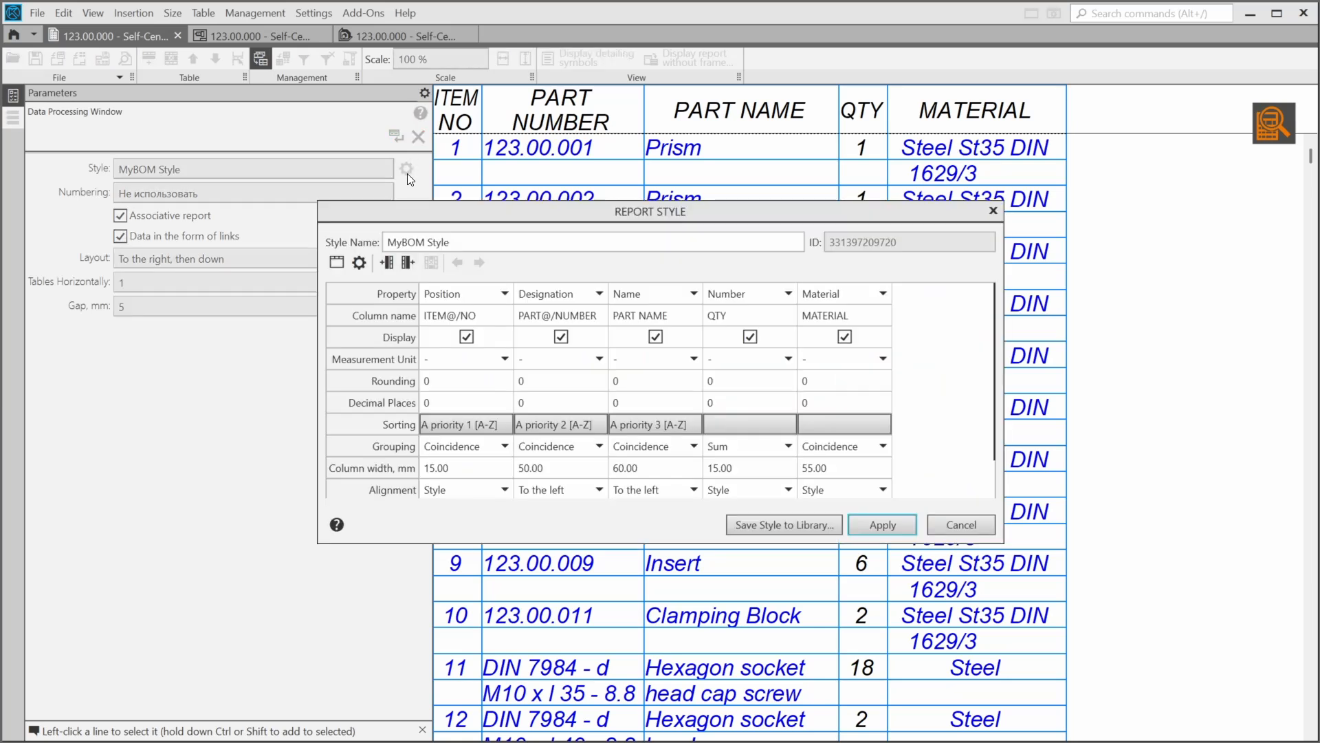
pyautogui.click(859, 374)
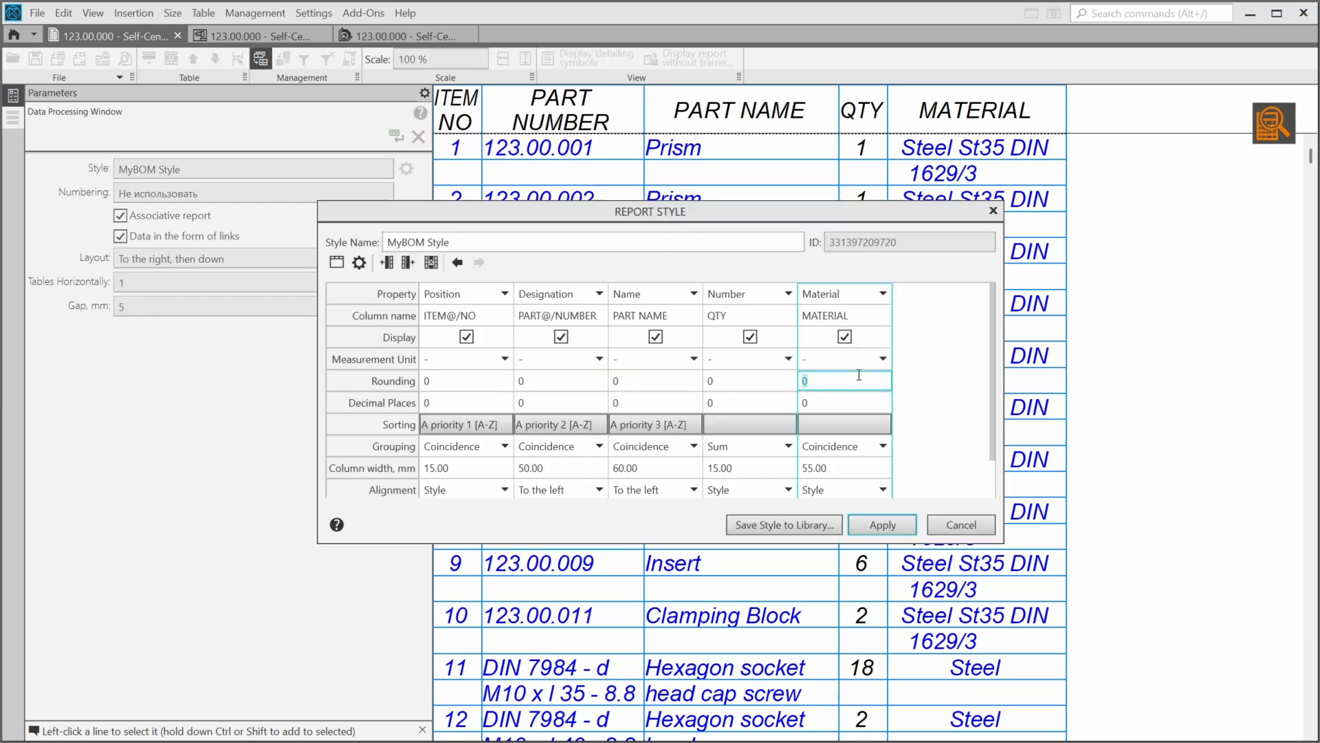
pyautogui.click(432, 262)
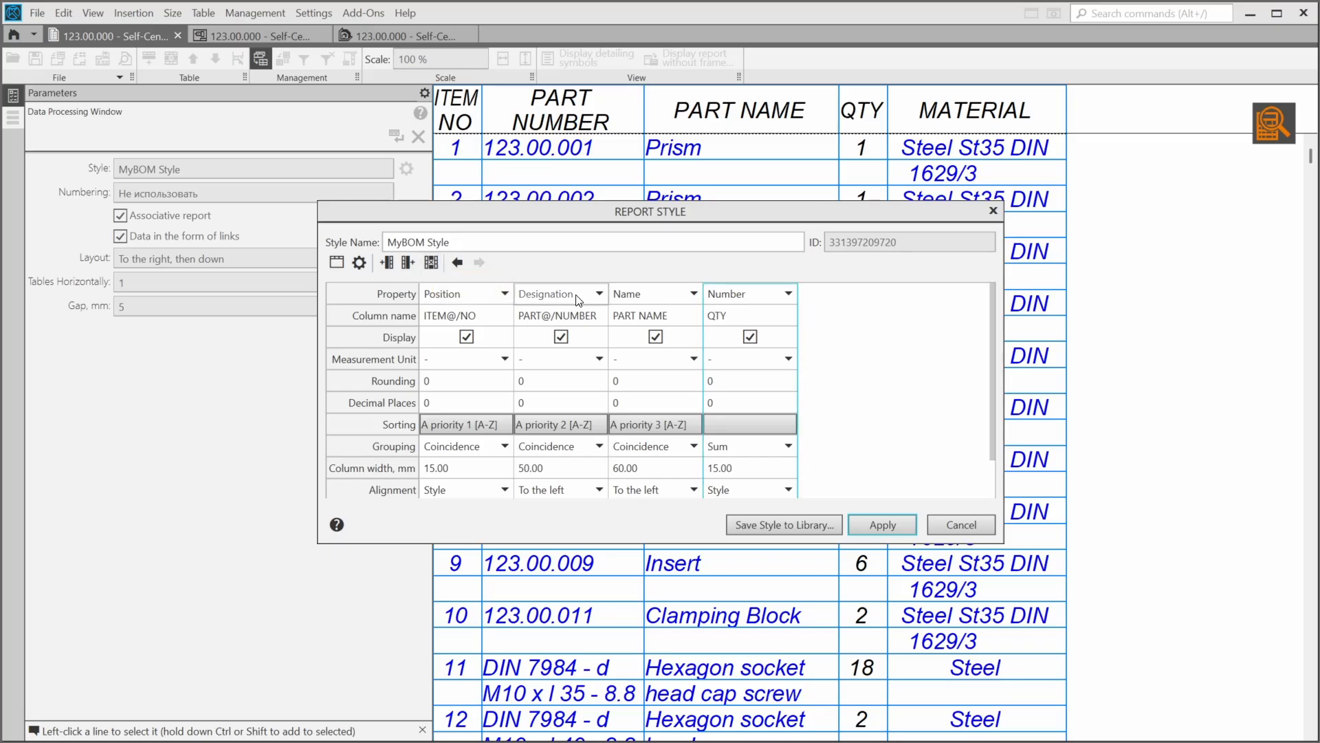
pyautogui.click(871, 524)
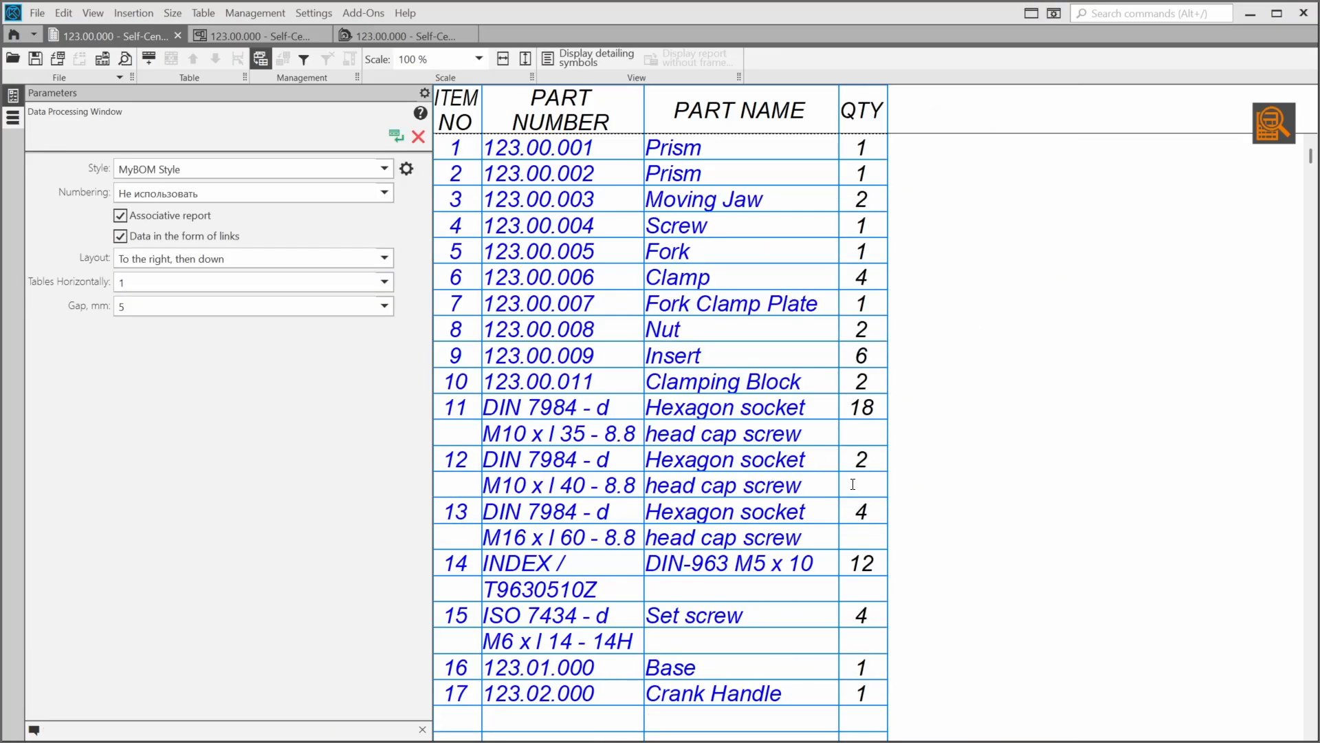
# Step: Insert the parts table beside section A-A at about X 931, Y 80, and finish the report
pyautogui.click(397, 134)
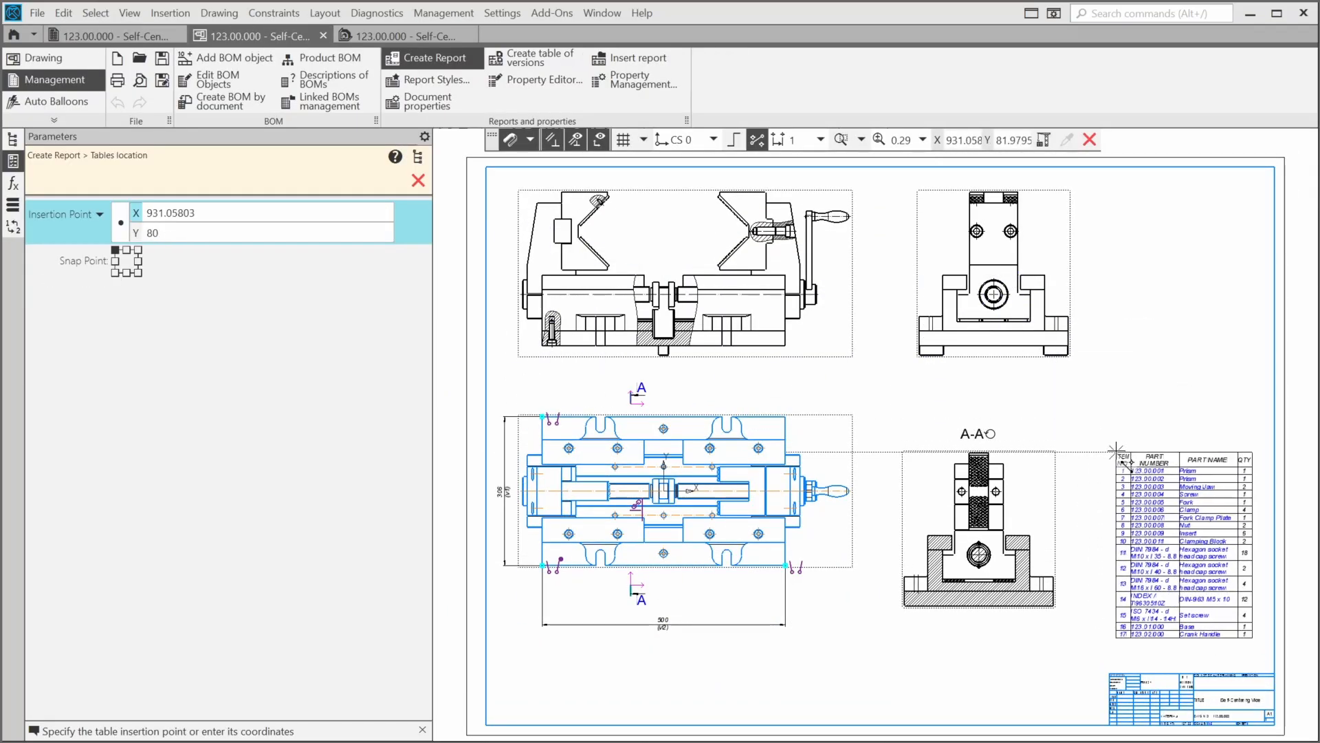
pyautogui.click(1116, 451)
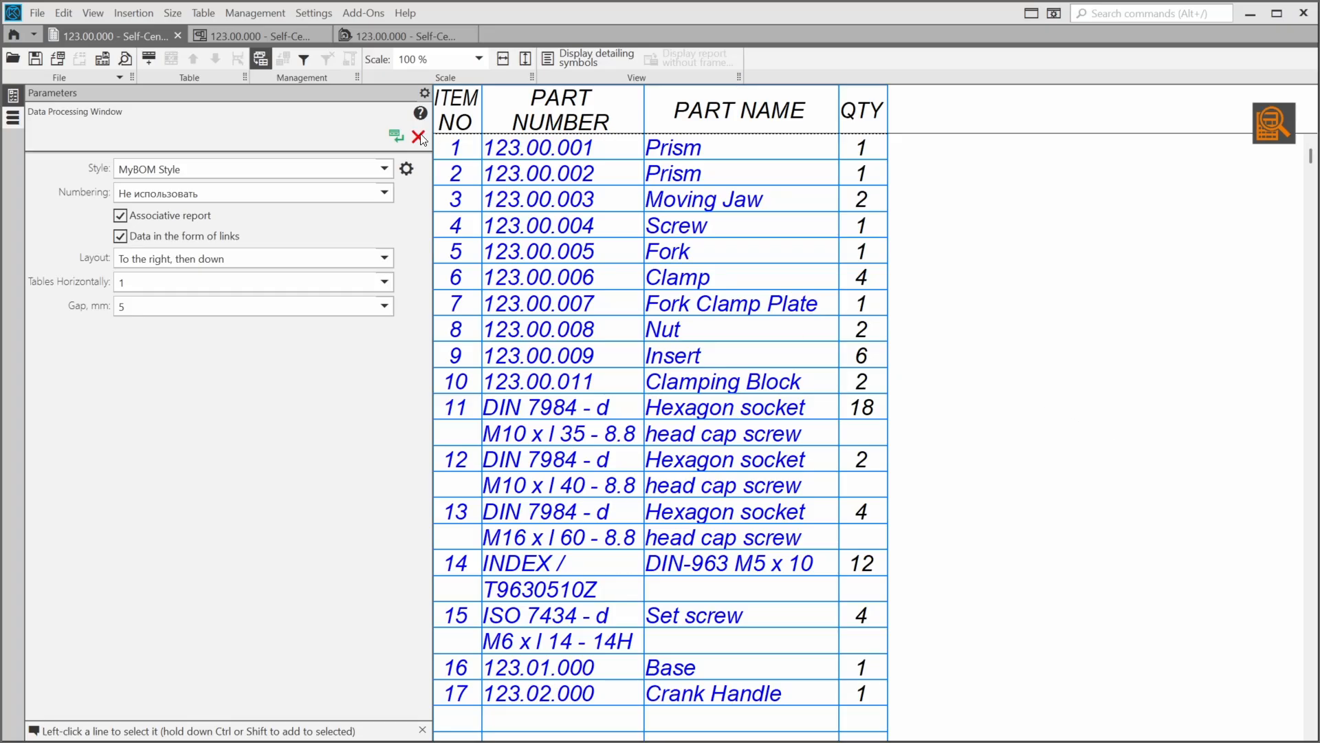
pyautogui.click(1272, 131)
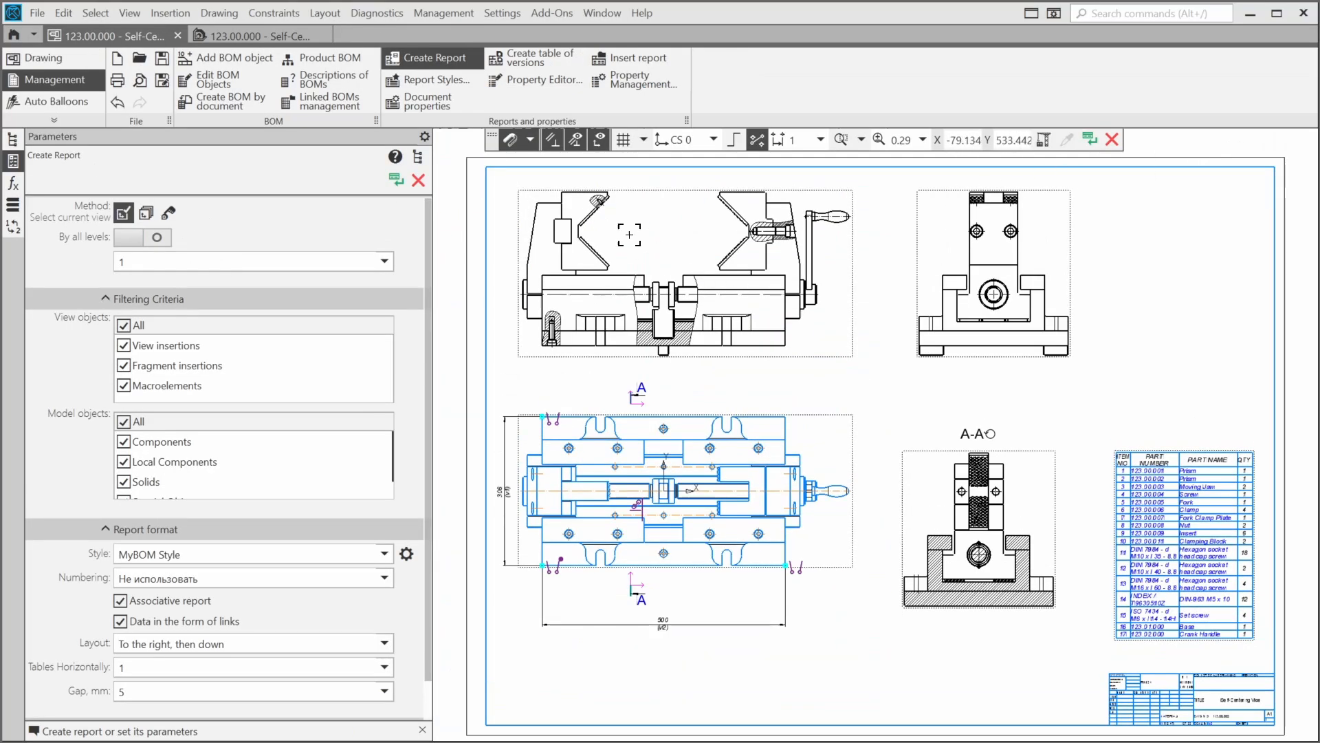
pyautogui.click(418, 181)
# Step: Move the parts table up and slightly closer to section A-A, and make View 1 the current view
pyautogui.scroll(4, 1228, 505)
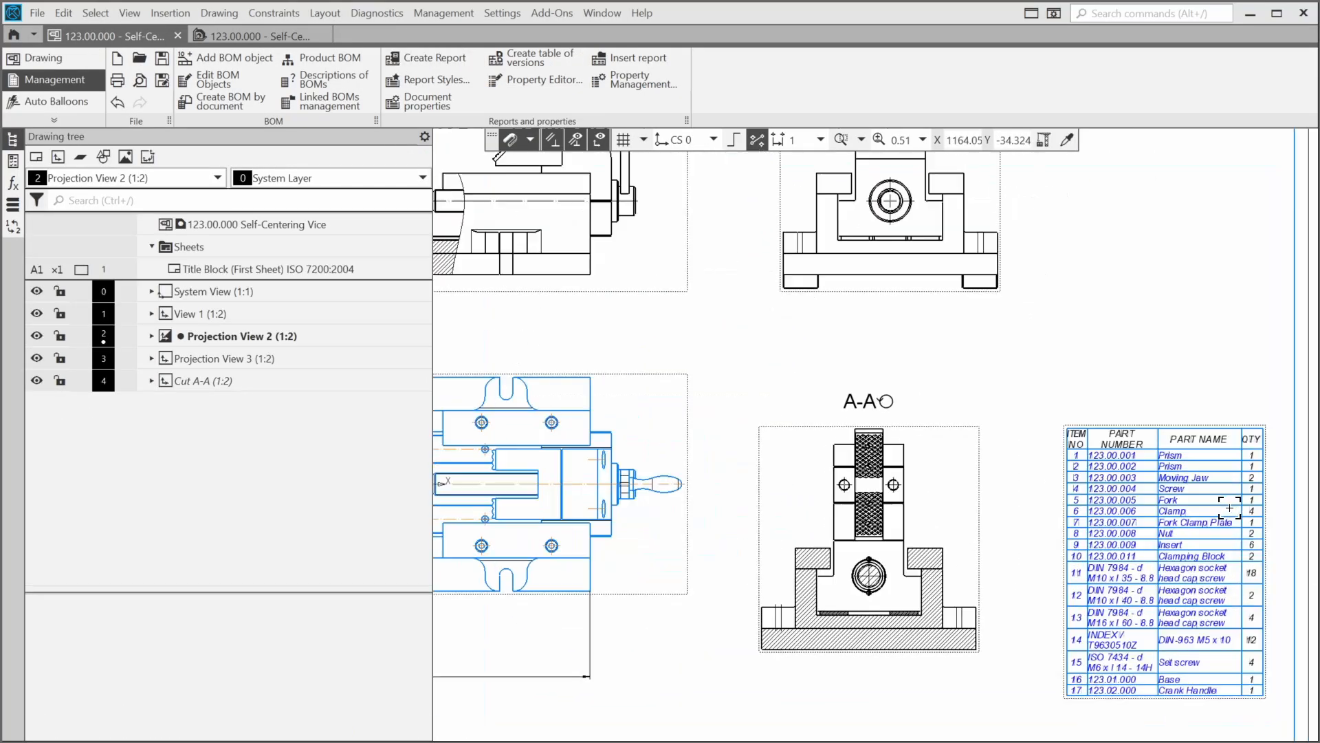
pyautogui.moveTo(1228, 505); pyautogui.dragTo(1068, 326, button='middle')
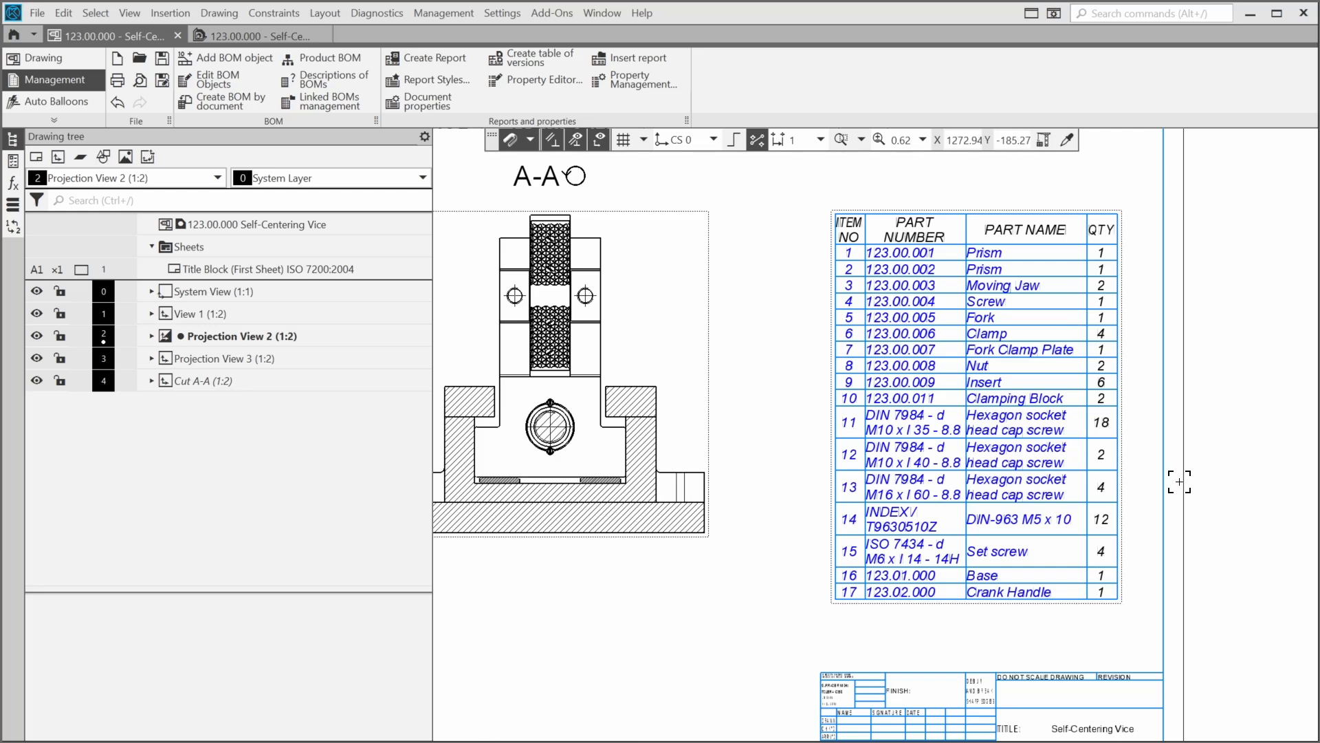
pyautogui.scroll(-6, 998, 474)
pyautogui.moveTo(834, 327); pyautogui.dragTo(877, 404, button='middle')
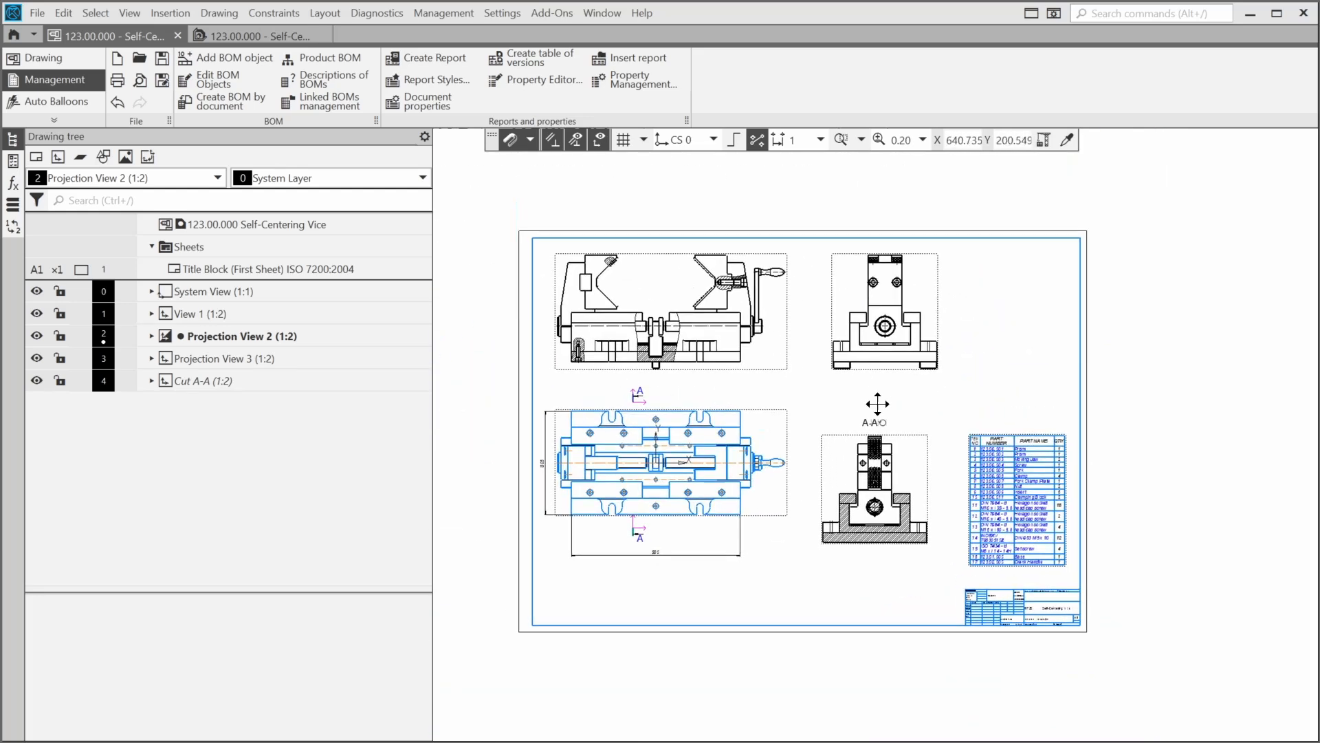
pyautogui.scroll(2, 791, 426)
pyautogui.click(784, 413)
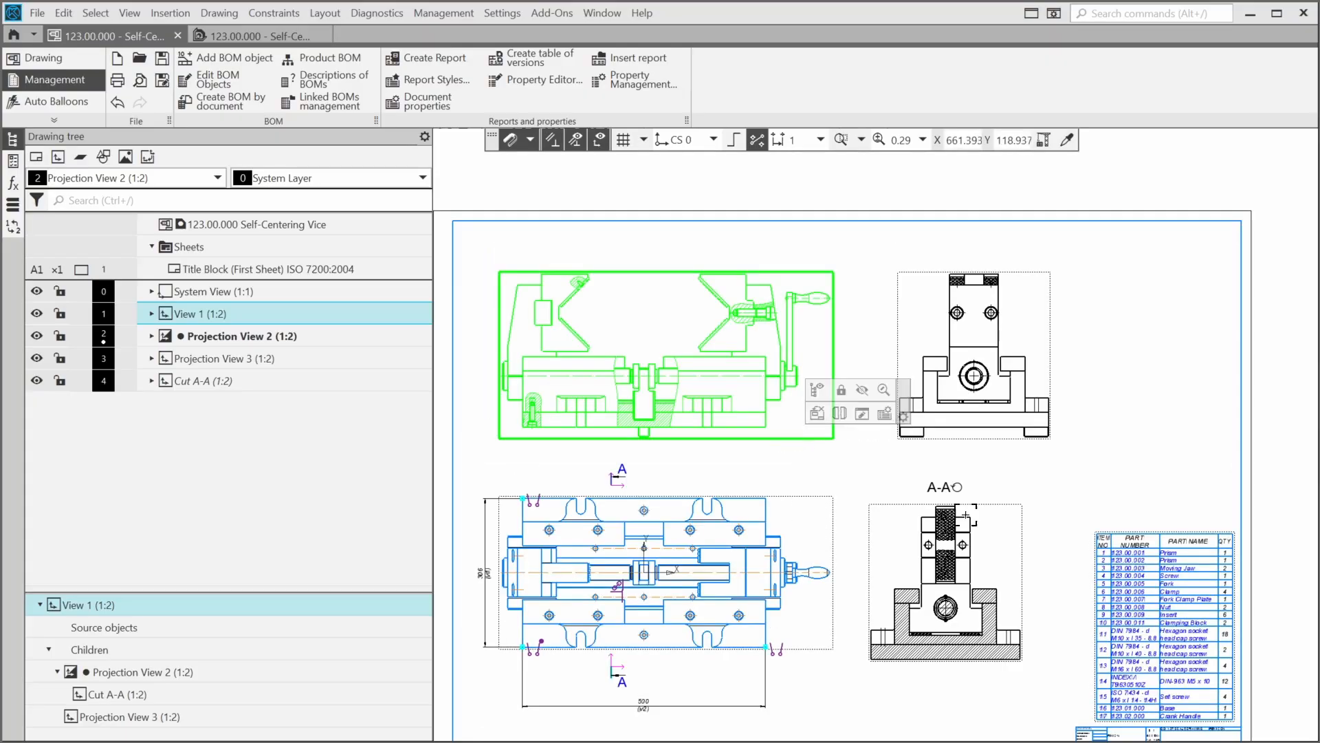
pyautogui.click(1105, 525)
pyautogui.moveTo(1106, 526); pyautogui.dragTo(1086, 487)
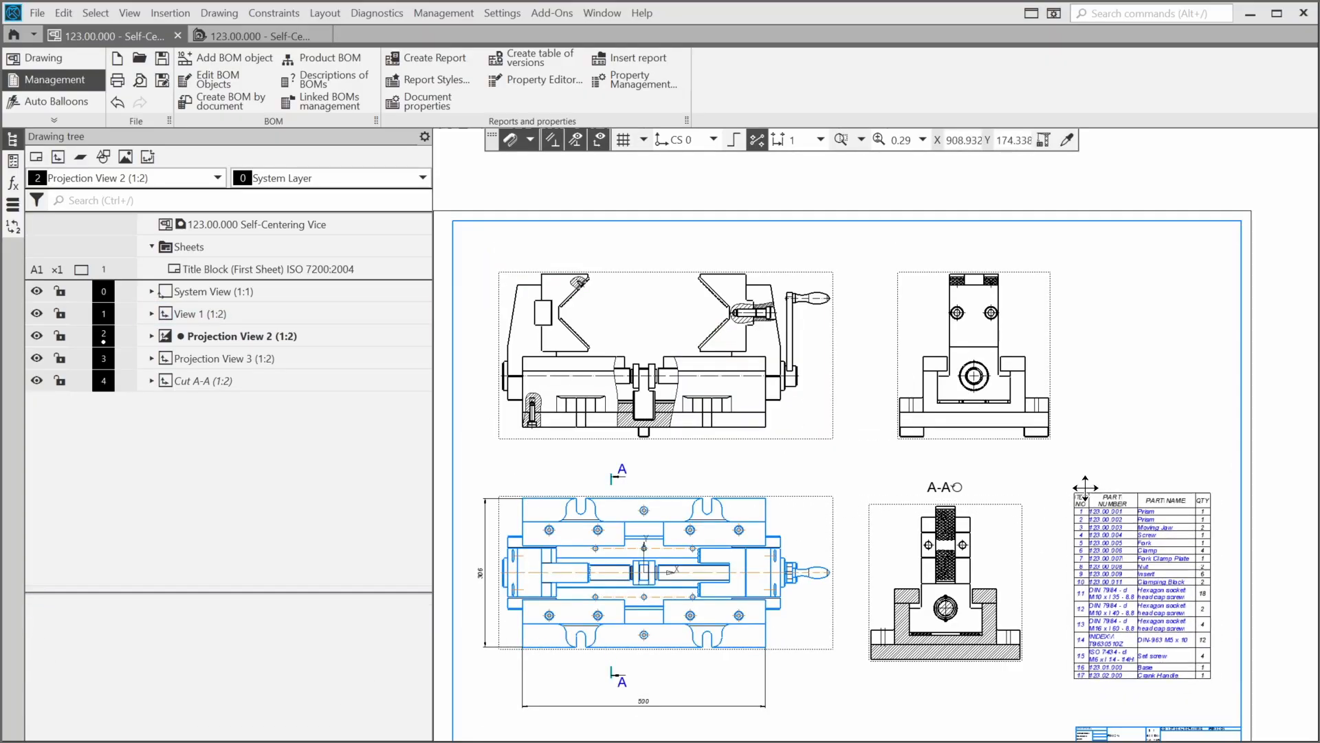
pyautogui.click(830, 410)
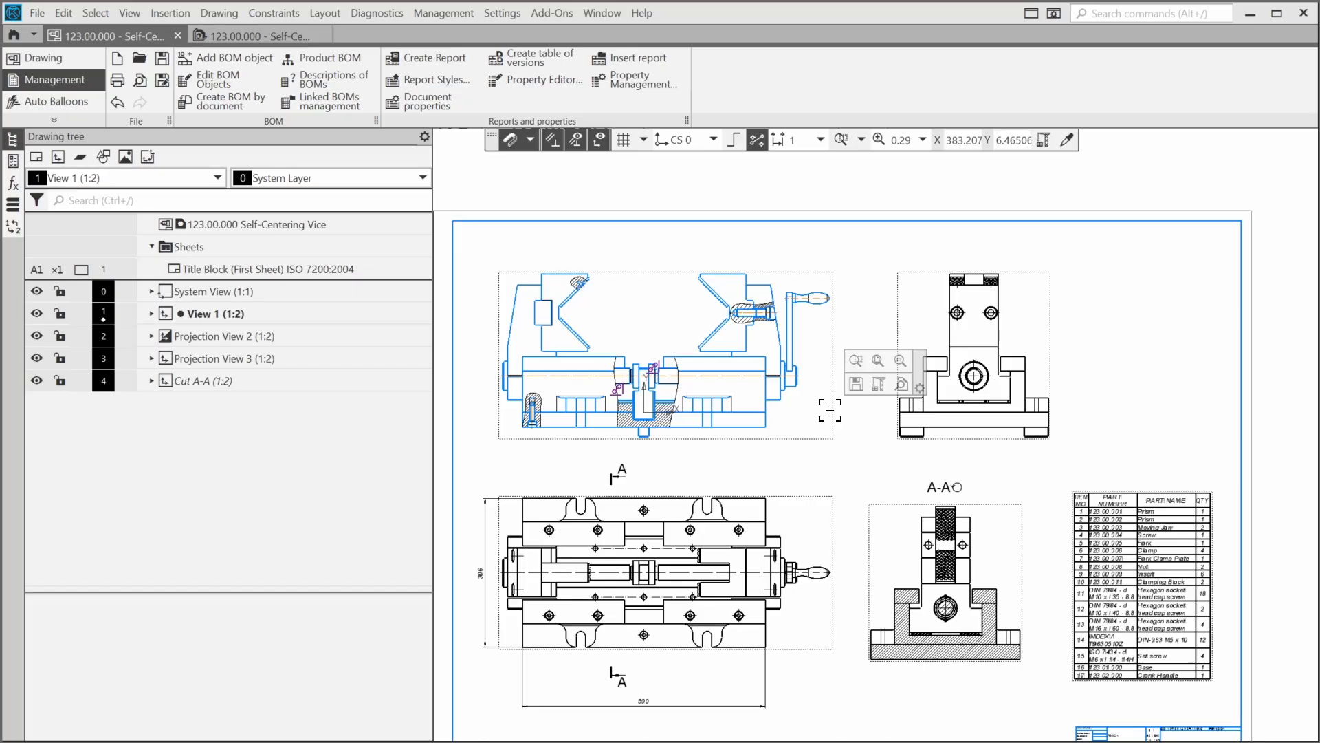
# Step: Insert automatic balloons for all components in View 1
pyautogui.click(67, 117)
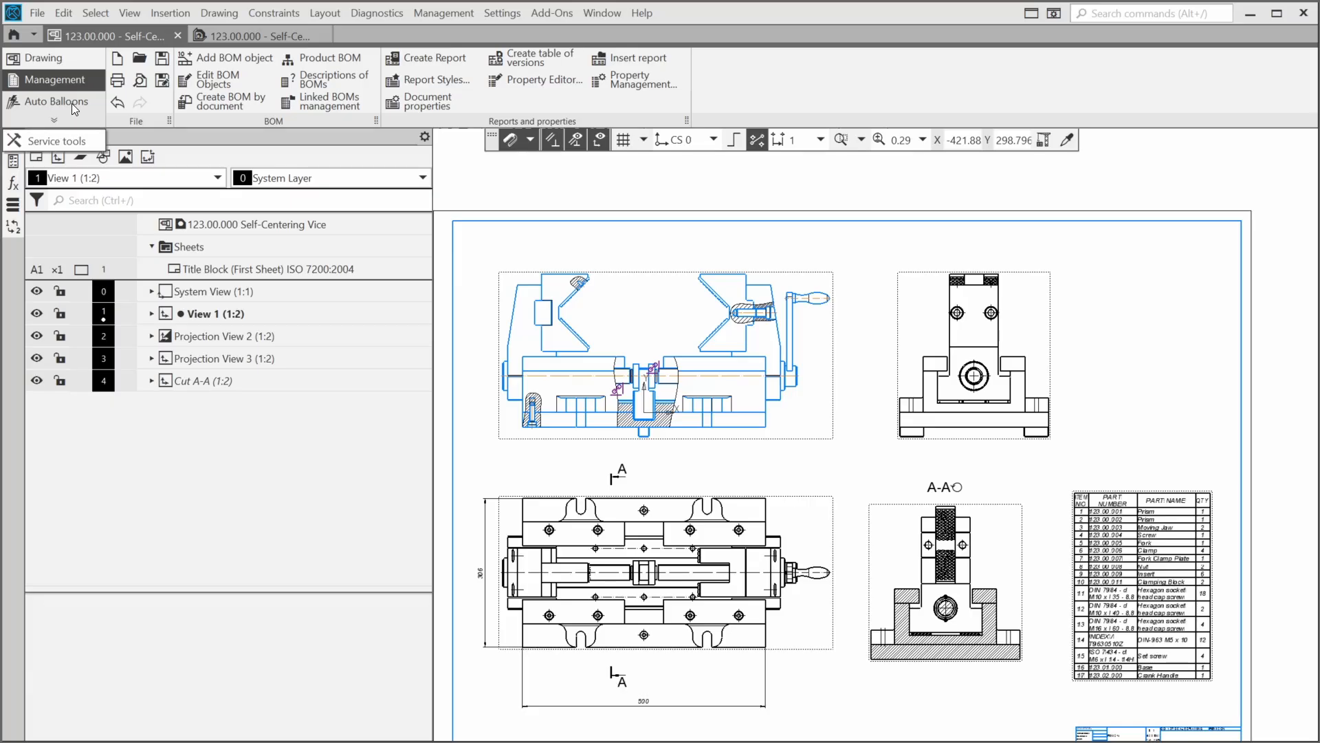
pyautogui.click(72, 103)
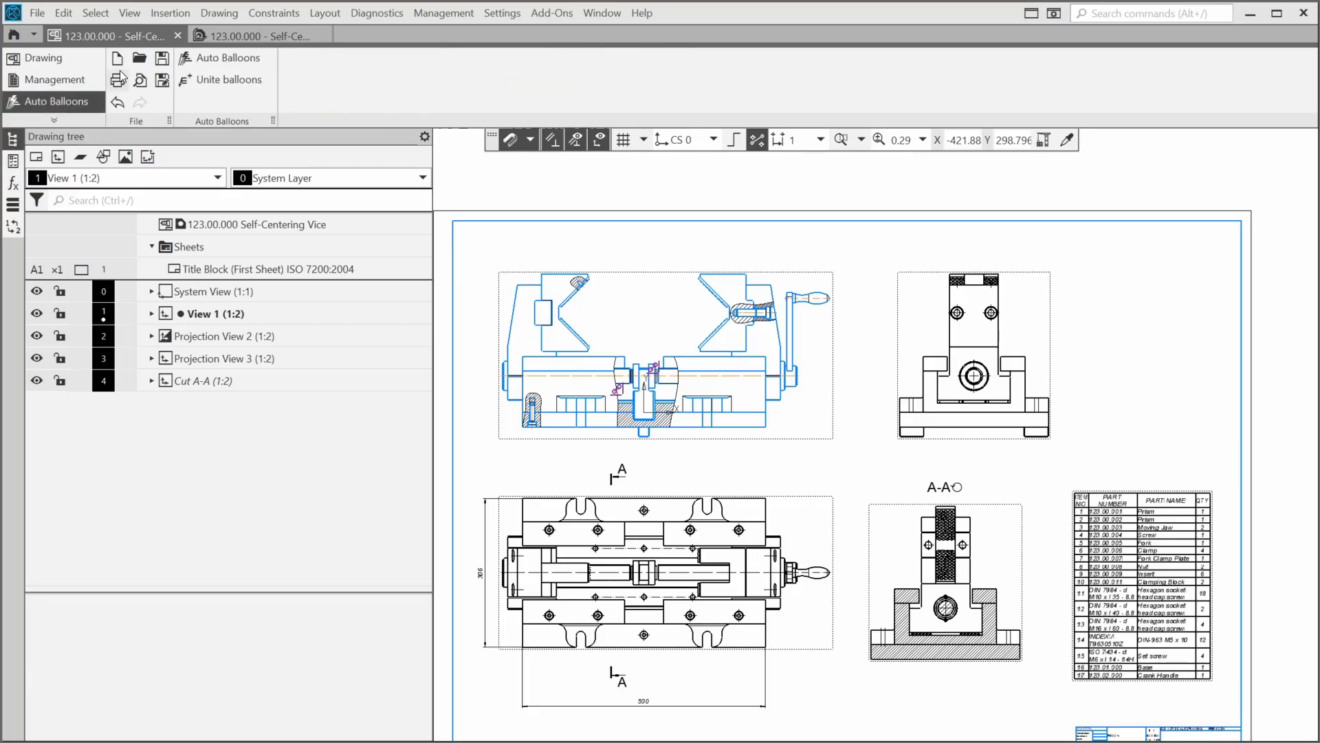
pyautogui.click(253, 58)
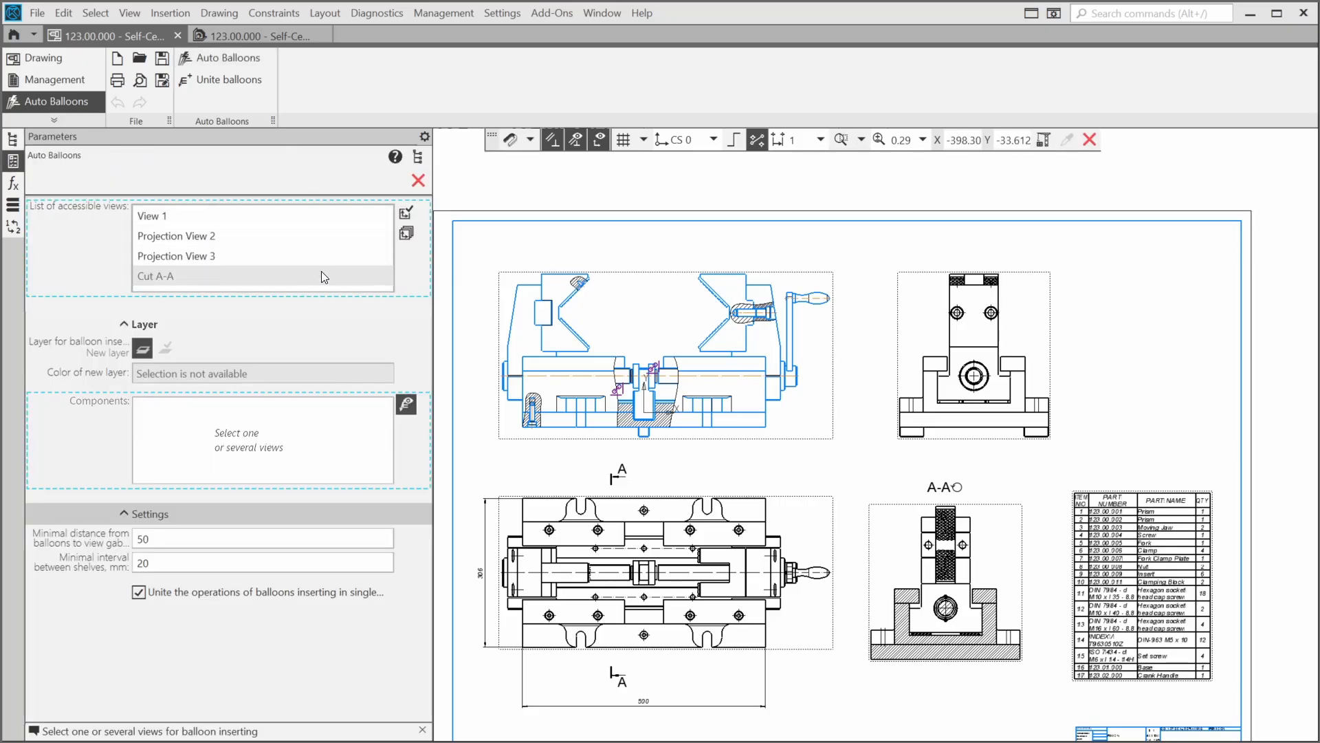
pyautogui.click(406, 216)
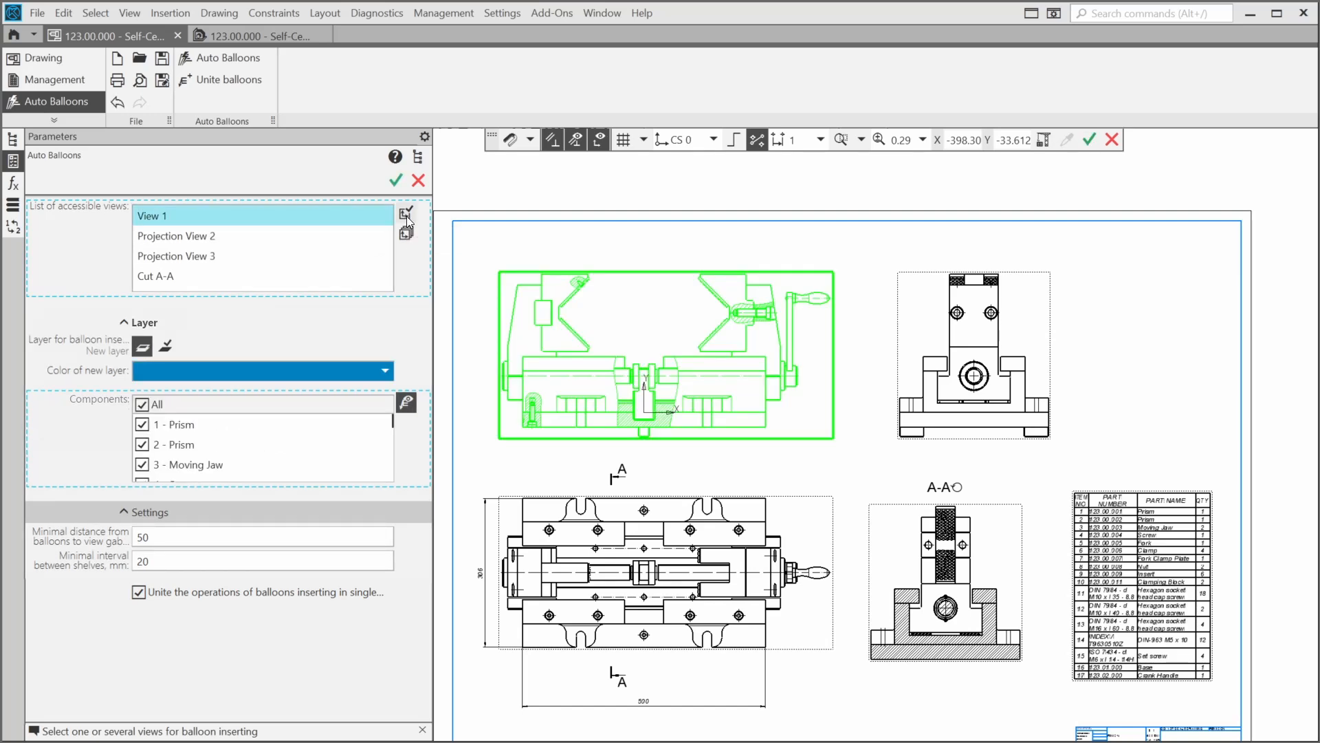
pyautogui.click(397, 181)
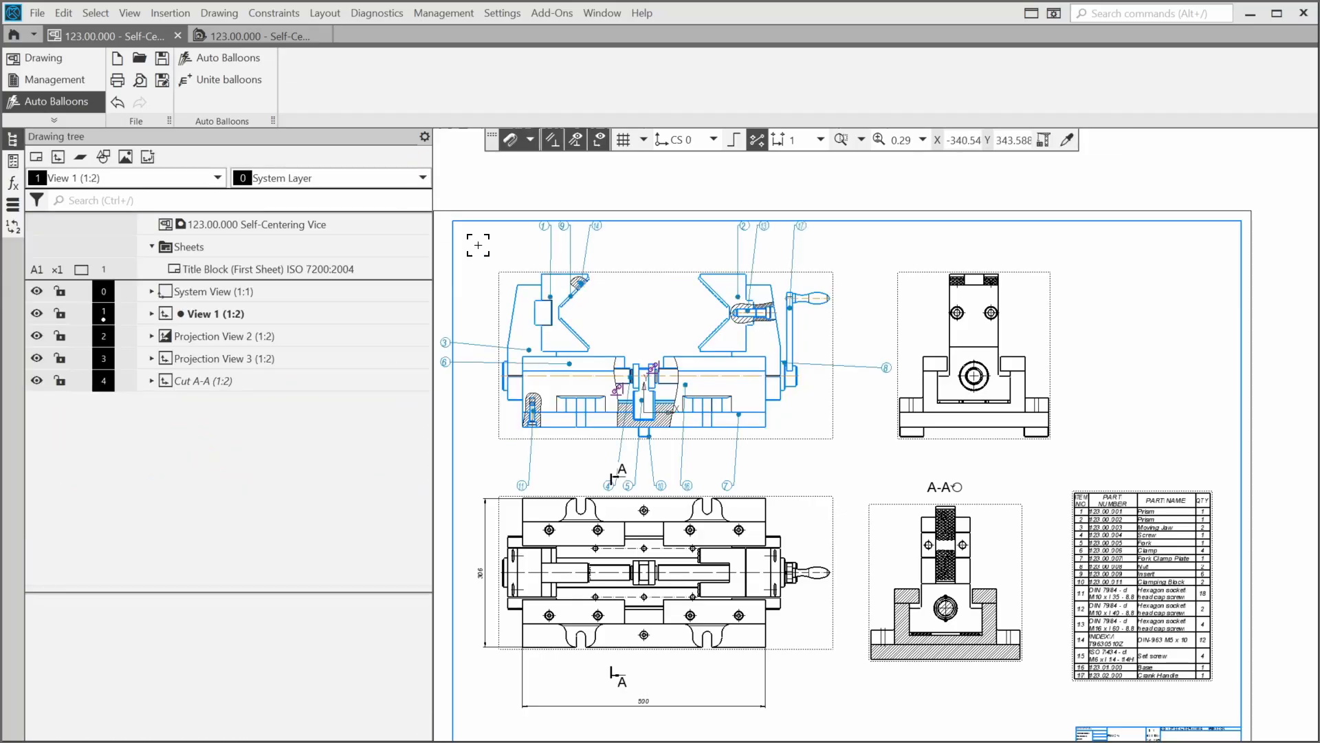
# Step: Move View 1 down and slightly right within the sheet frame, and shift Projection View 2 further down
pyautogui.moveTo(885, 449); pyautogui.dragTo(927, 431, button='middle')
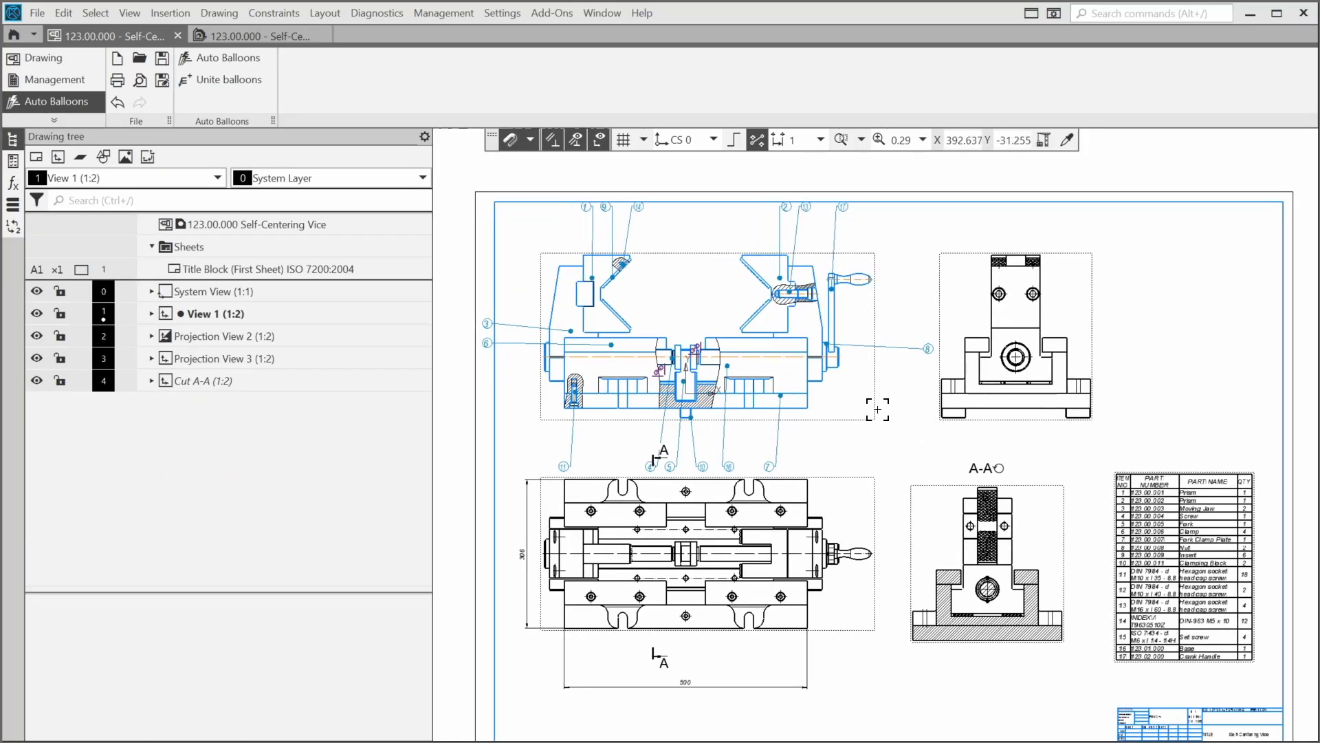
pyautogui.moveTo(875, 410); pyautogui.dragTo(897, 429)
pyautogui.moveTo(881, 498); pyautogui.dragTo(881, 527)
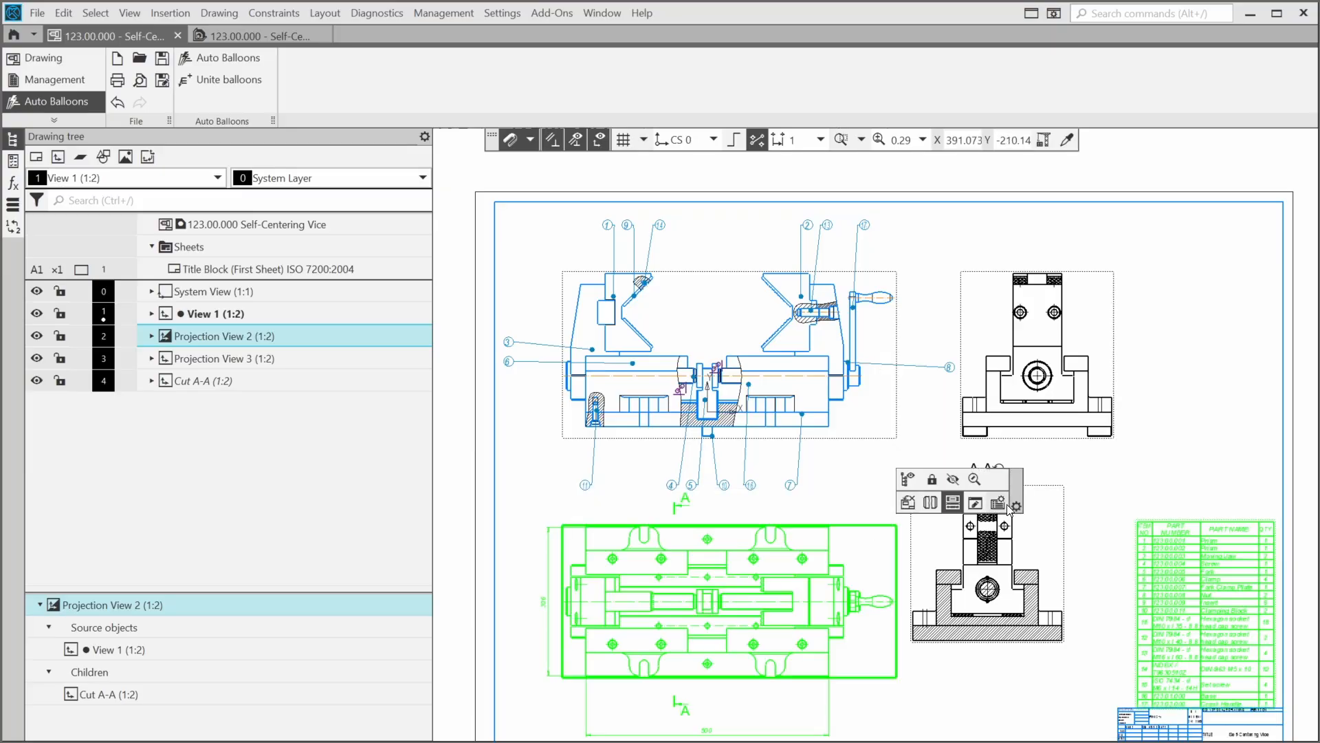
# Step: Move Projection View 2 slightly lower and reposition the parts table clear of the title block, beside section A-A
pyautogui.moveTo(1158, 522); pyautogui.dragTo(1161, 512)
pyautogui.scroll(-1, 1090, 445)
pyautogui.scroll(2, 1227, 703)
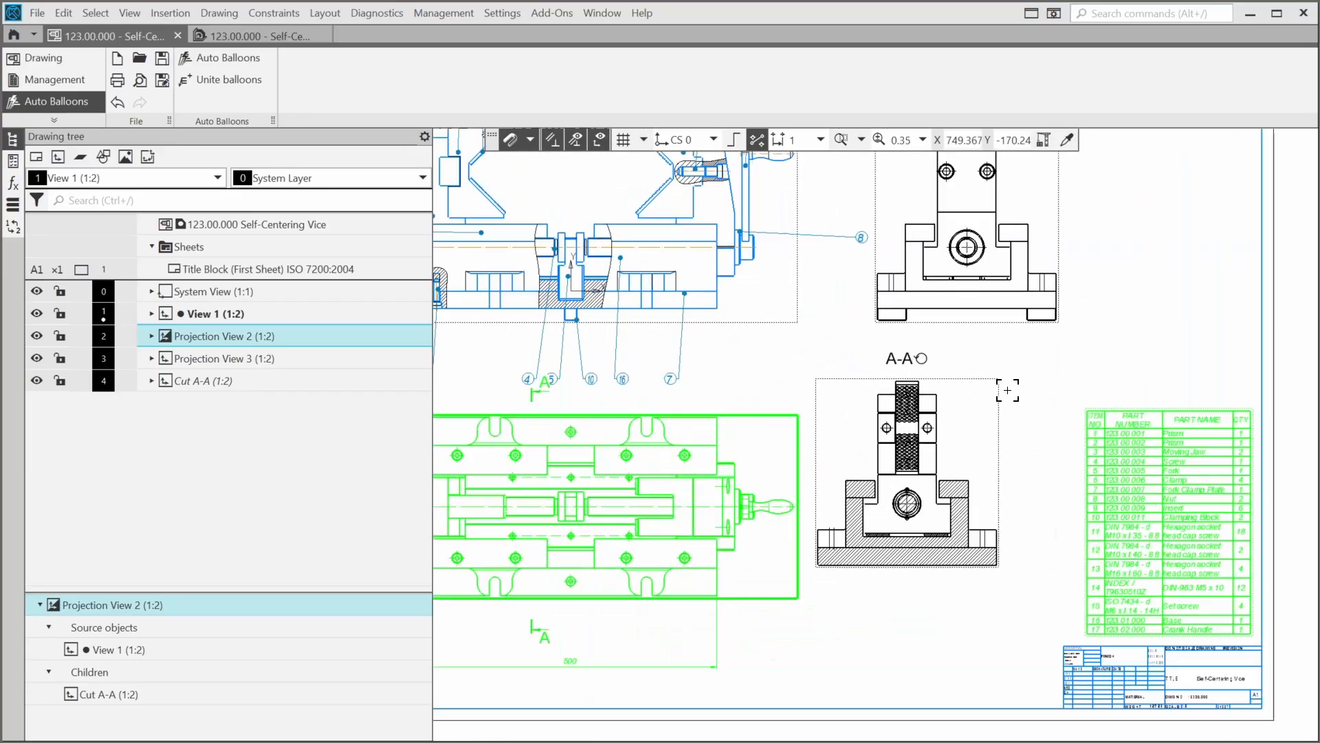
pyautogui.moveTo(757, 417); pyautogui.dragTo(762, 444)
pyautogui.click(1153, 410)
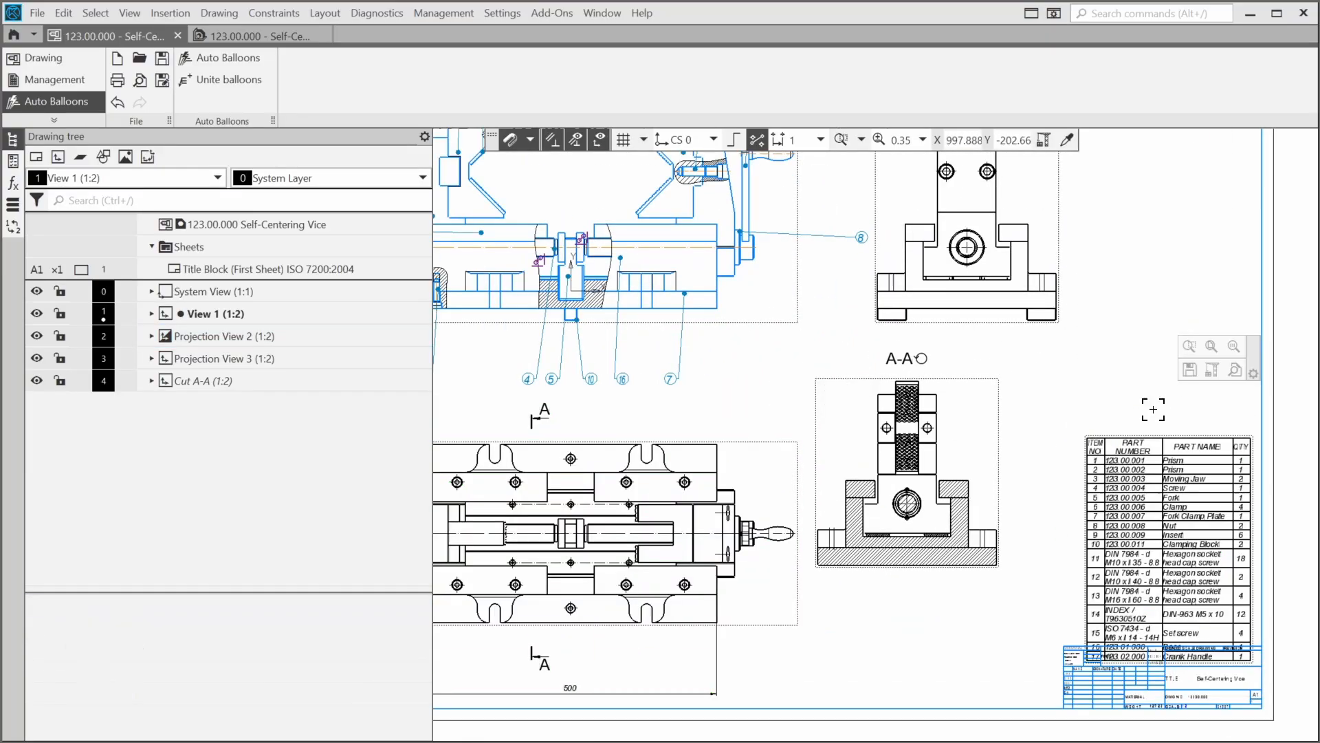
pyautogui.moveTo(1134, 435); pyautogui.dragTo(1108, 379)
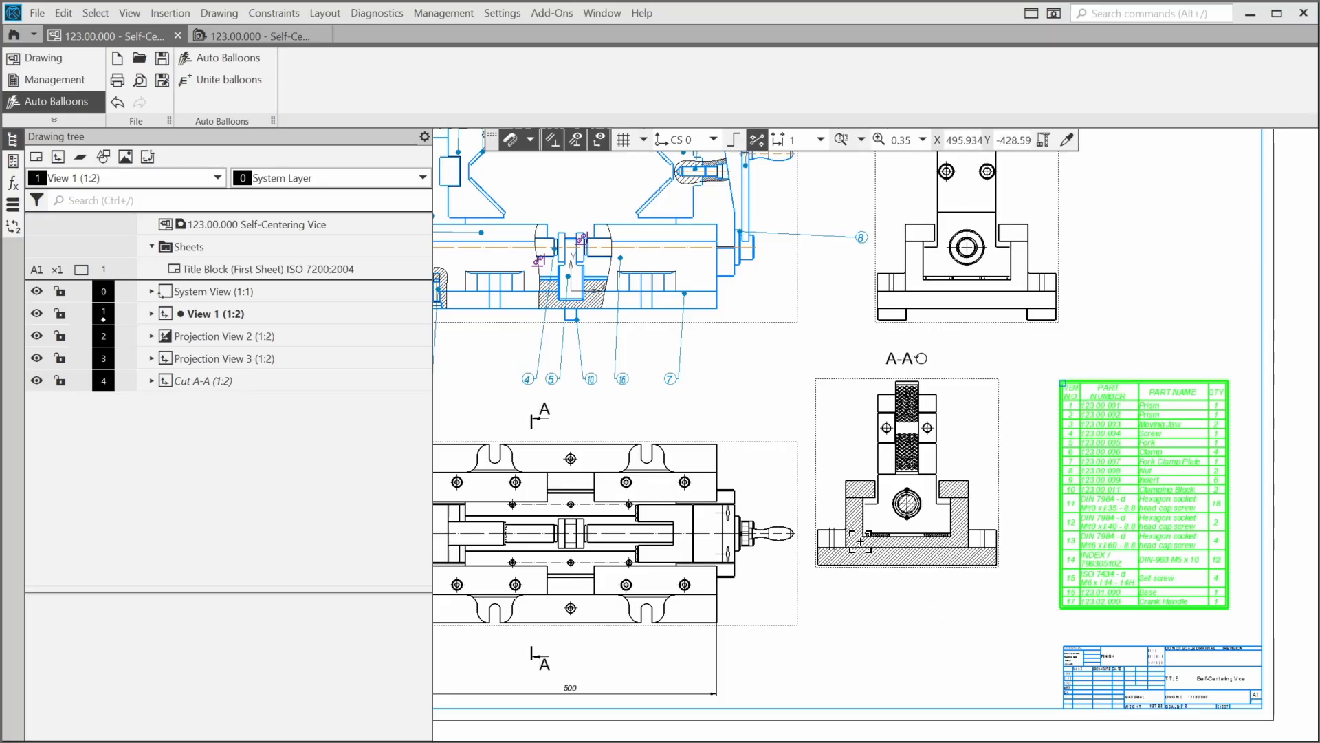
# Step: Make Projection View 2 the current view and insert the automatic balloon for component 12, the hexagon socket head cap screw
pyautogui.moveTo(687, 422)
pyautogui.mouseDown(button='middle')
pyautogui.moveTo(810, 571)
pyautogui.moveTo(863, 569)
pyautogui.moveTo(863, 544)
pyautogui.mouseUp(button='middle')
pyautogui.doubleClick(891, 424)
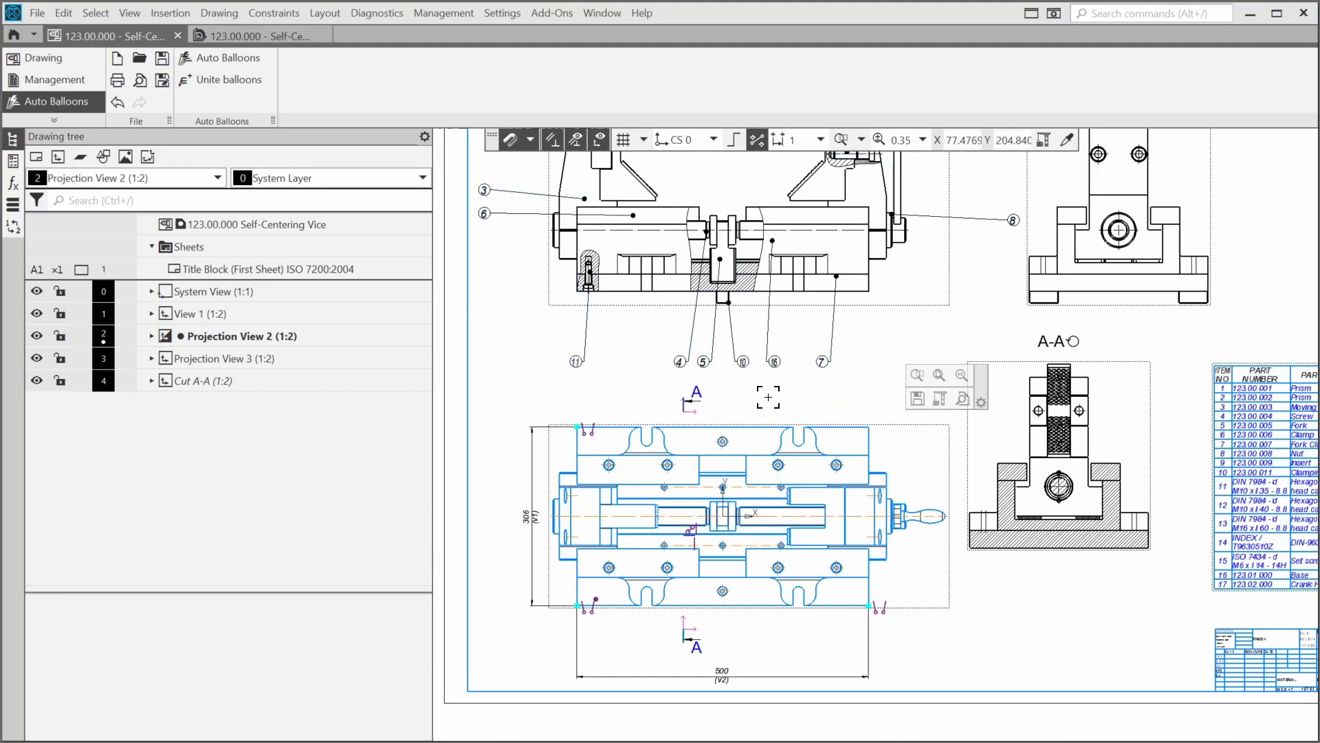
pyautogui.click(243, 58)
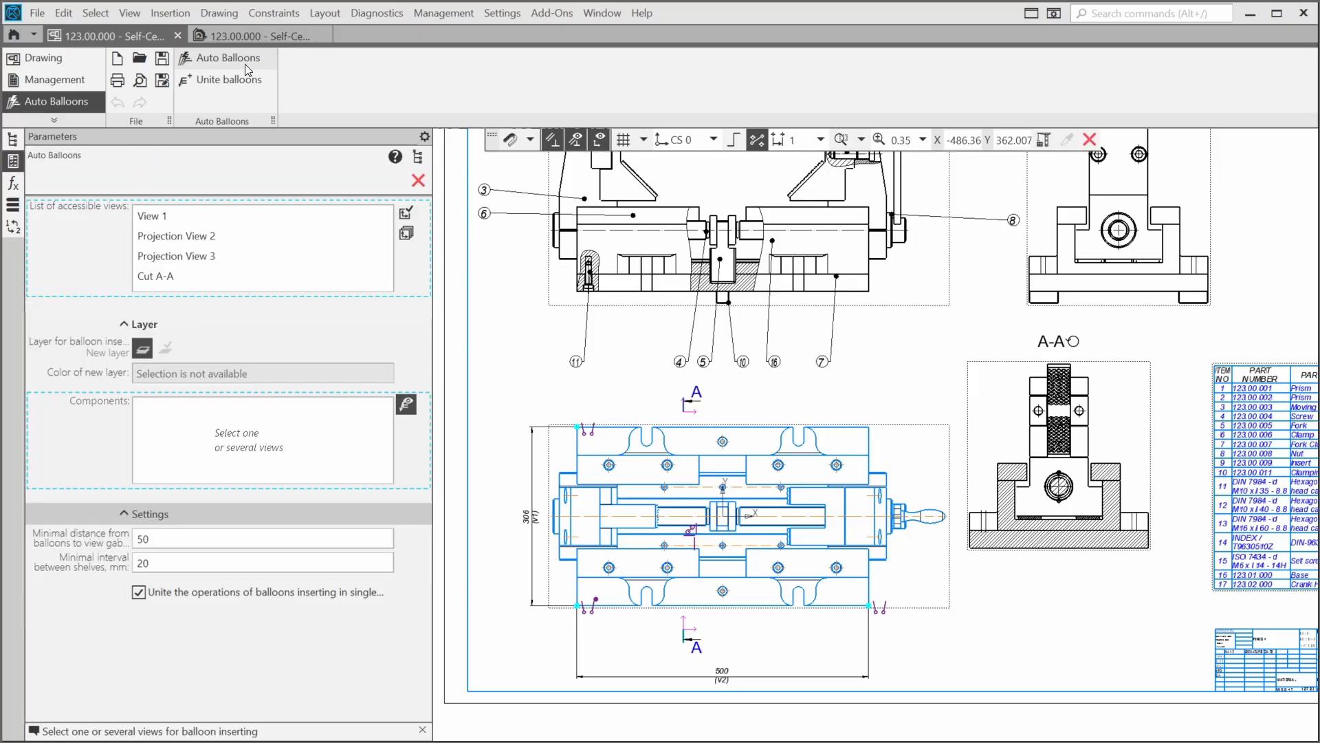
pyautogui.click(407, 214)
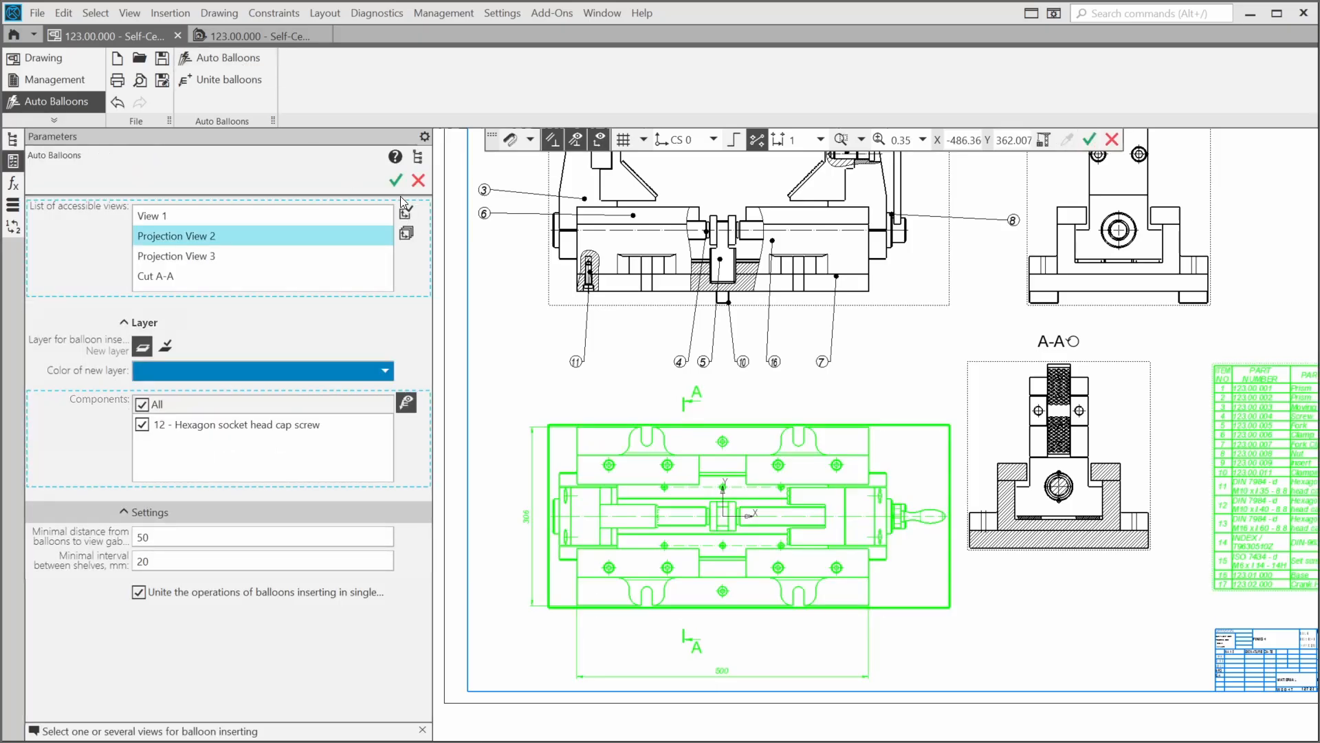
pyautogui.click(397, 182)
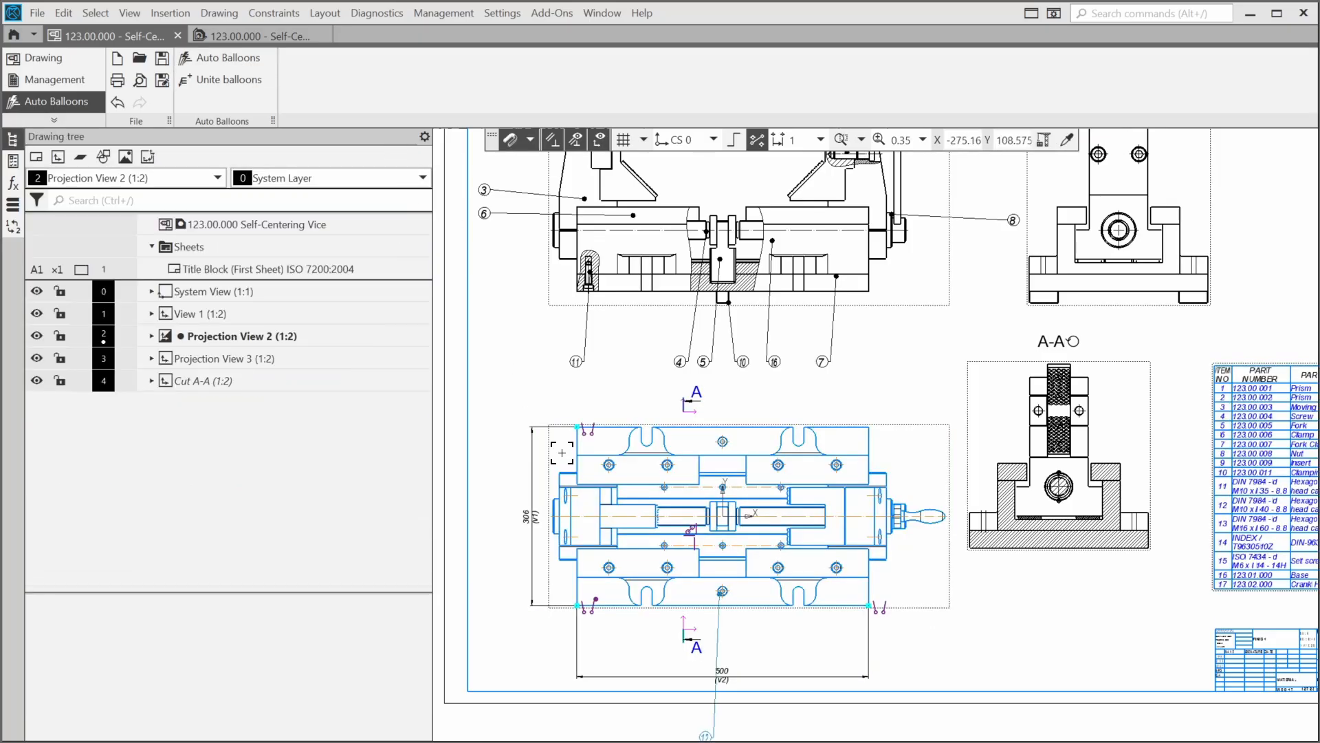
pyautogui.click(1027, 242)
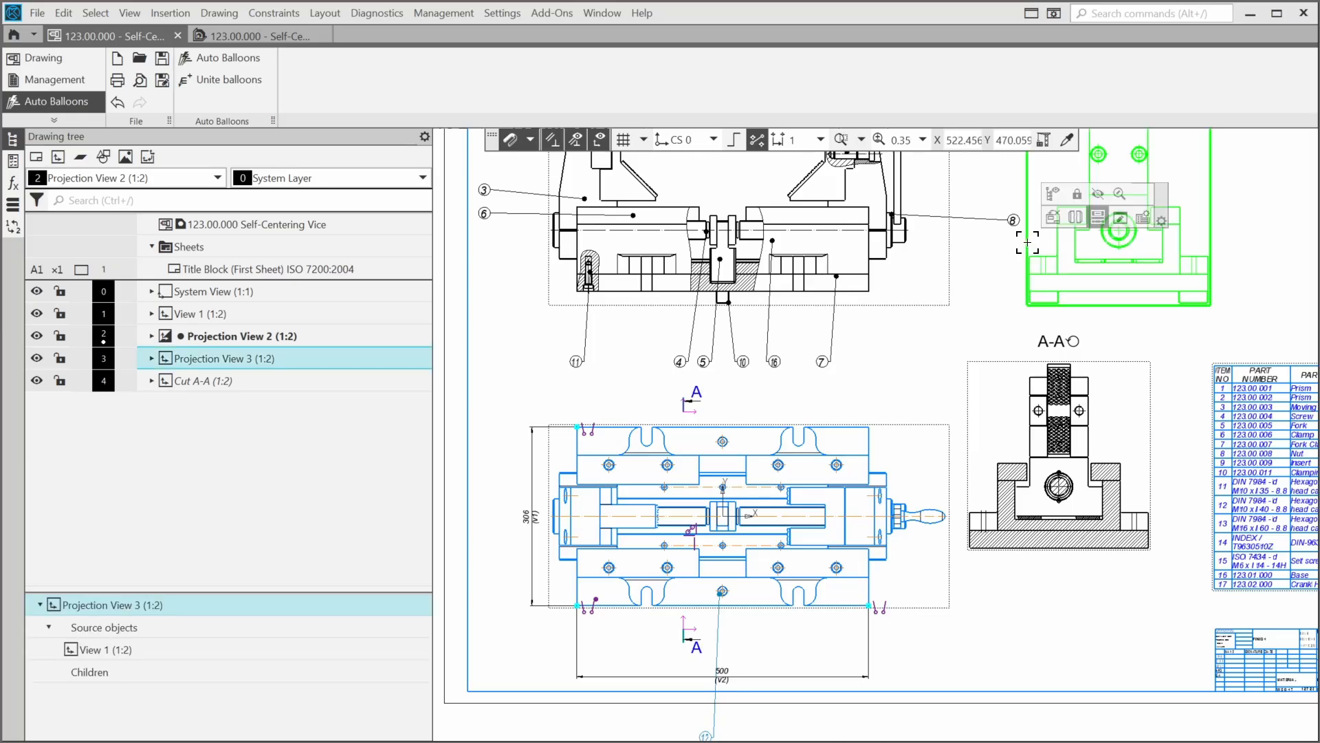
pyautogui.click(212, 60)
pyautogui.click(406, 213)
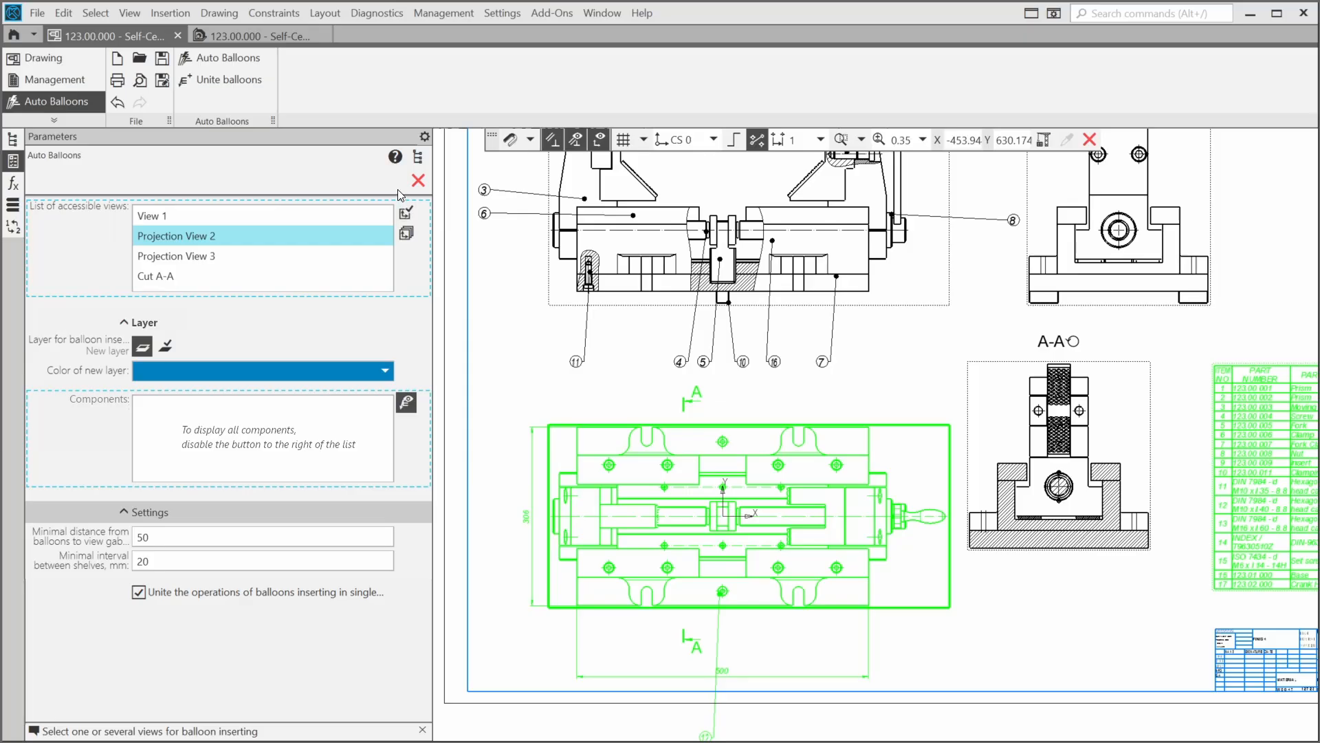
pyautogui.click(418, 180)
# Step: Make Cut A-A the current view and insert the automatic balloon for component 15, the set screw
pyautogui.scroll(-2, 908, 375)
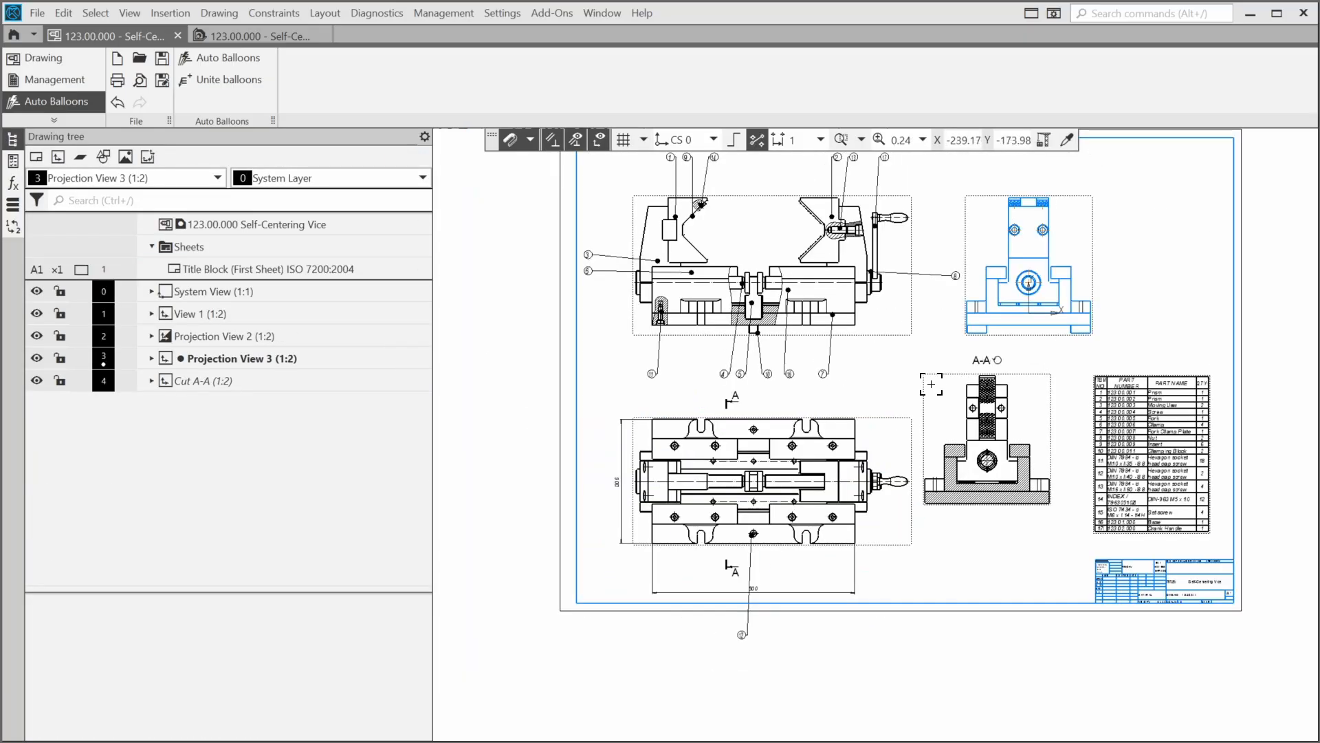
pyautogui.doubleClick(931, 384)
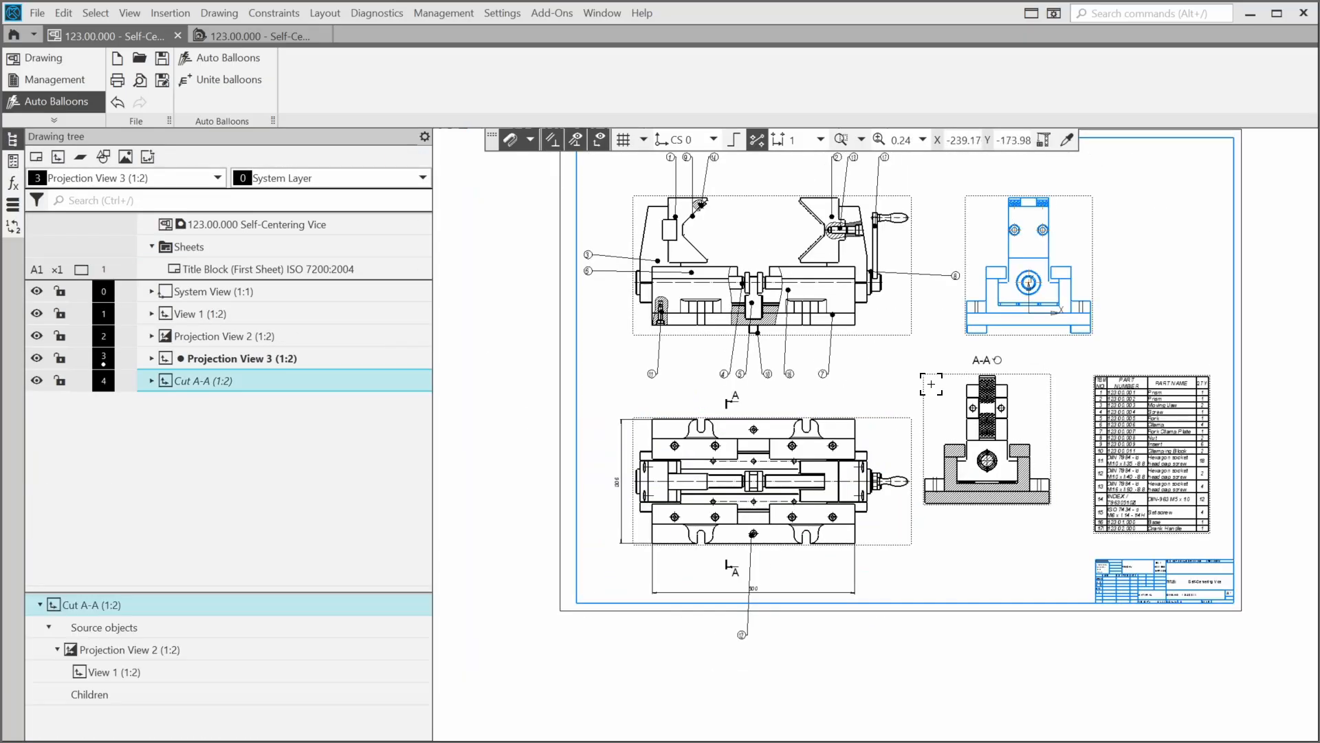
pyautogui.click(228, 58)
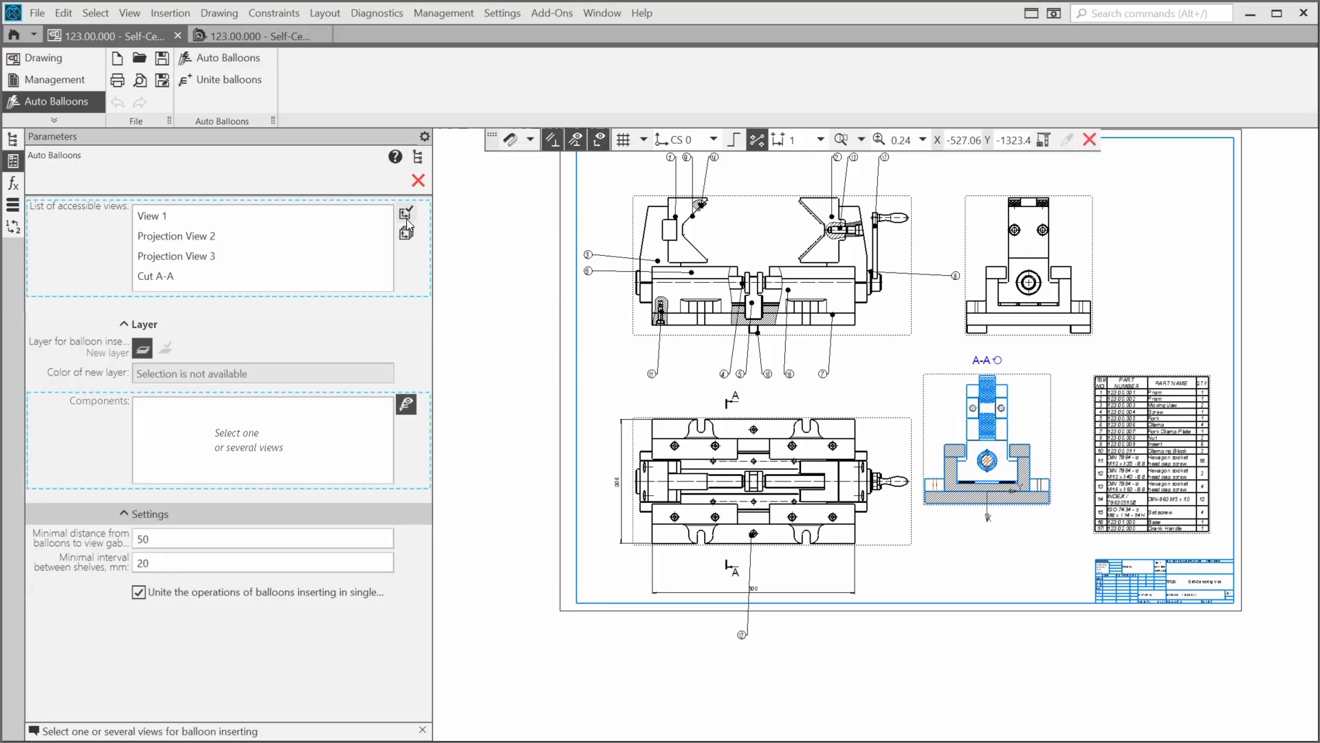
pyautogui.click(407, 218)
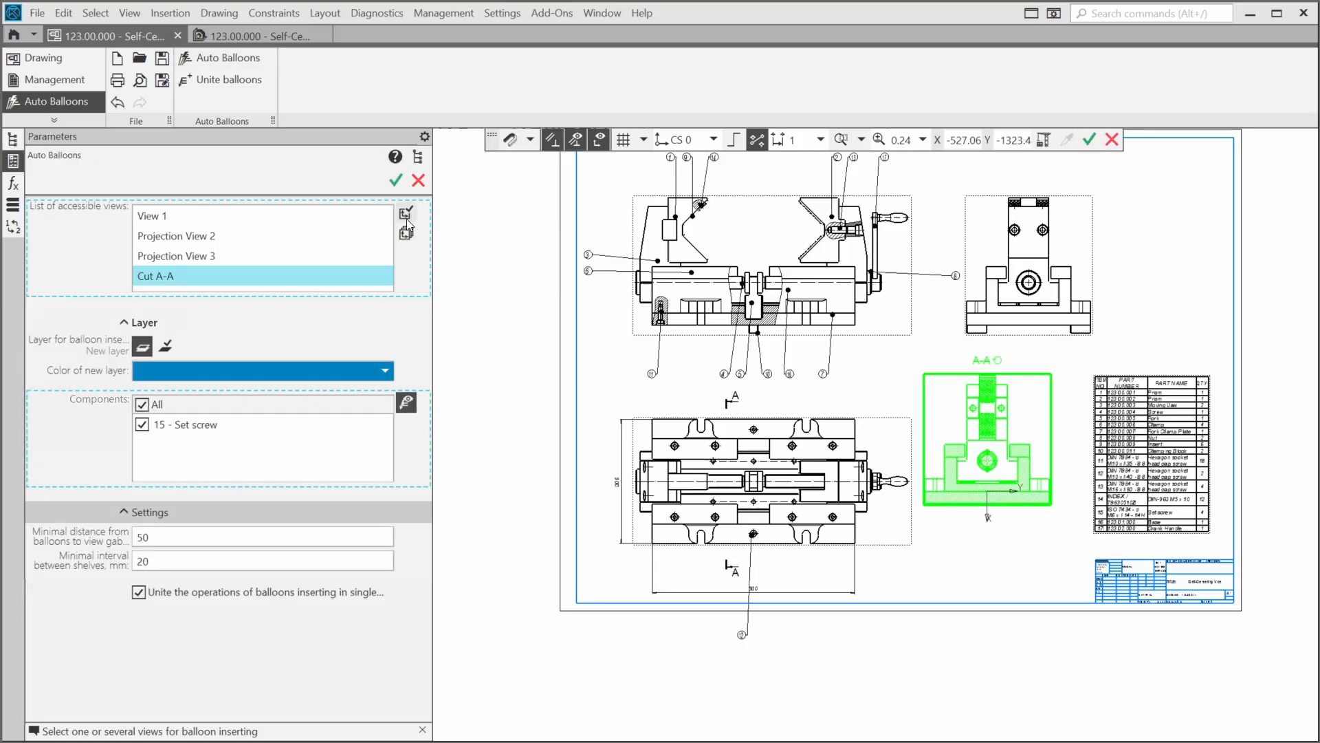
pyautogui.click(396, 181)
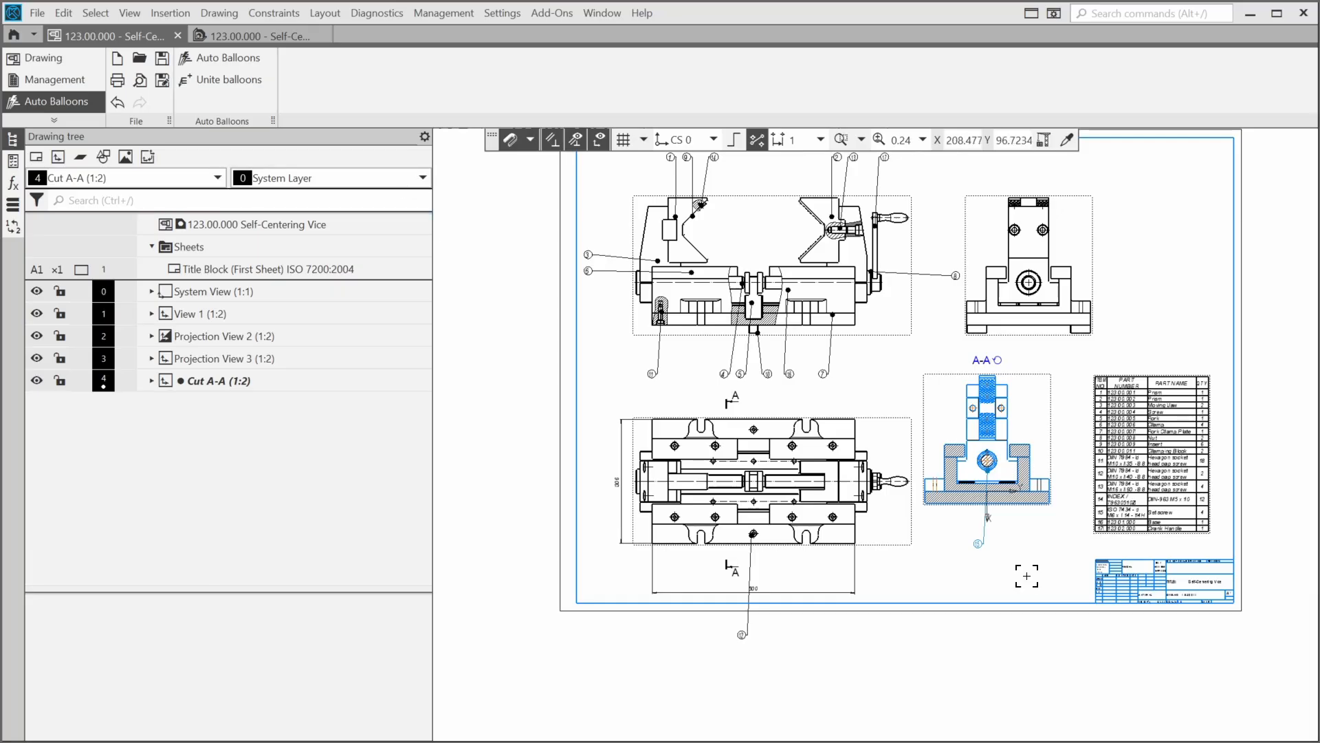
# Step: Move balloons 8 and 6 below View 1 and balloon 3 above its upper-left corner
pyautogui.scroll(1, 1021, 558)
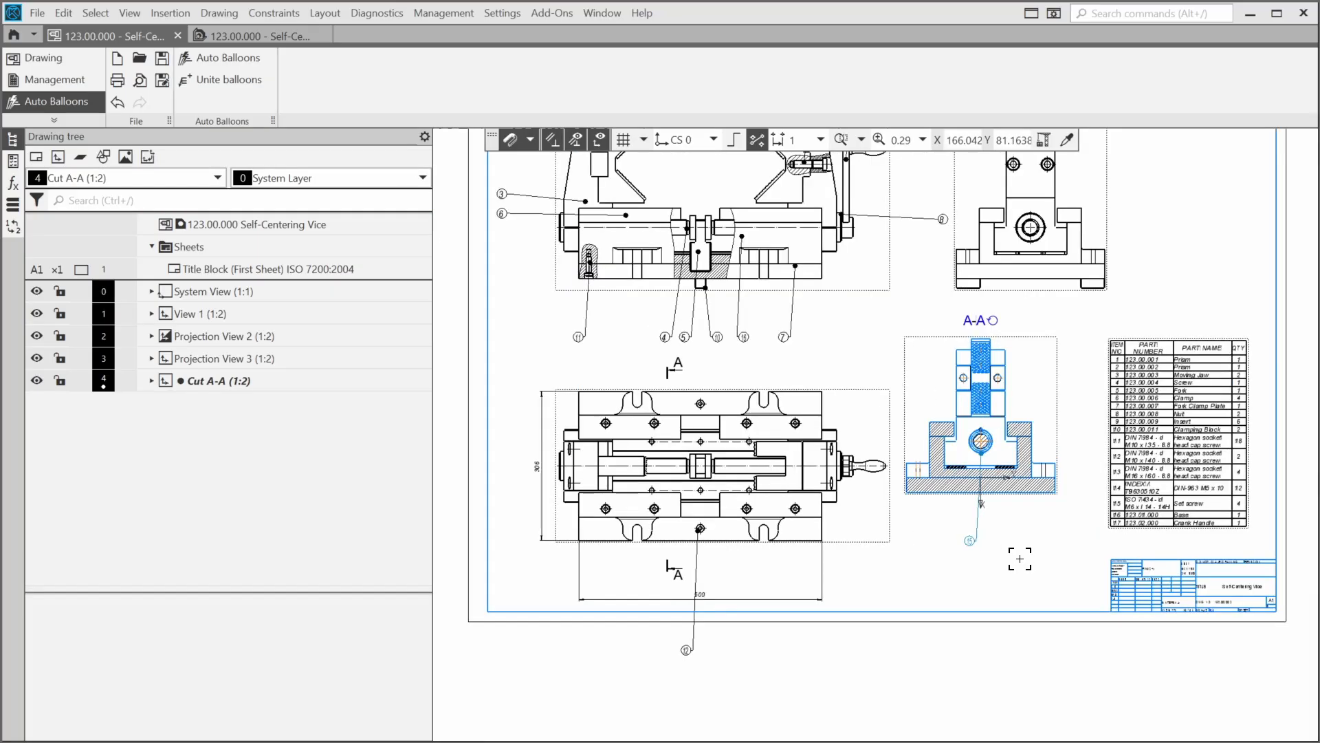
pyautogui.scroll(1, 1020, 559)
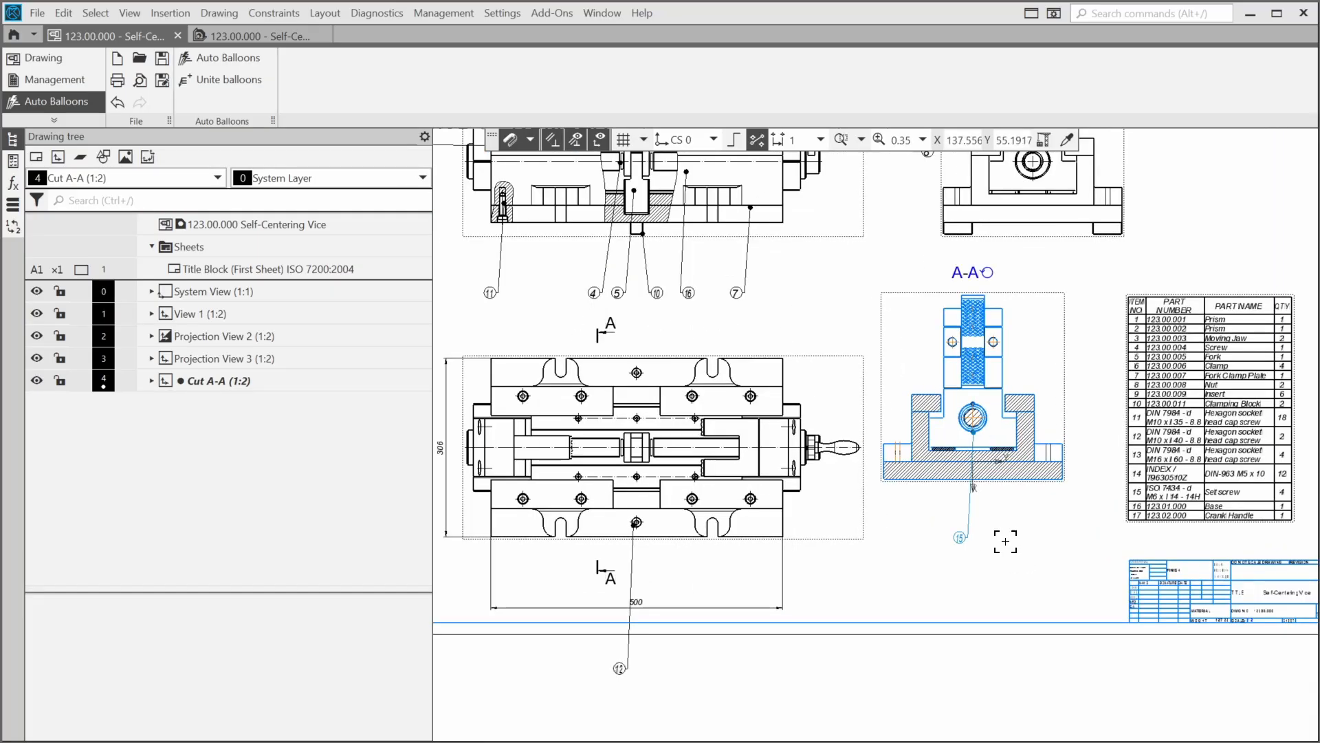
pyautogui.moveTo(858, 500); pyautogui.dragTo(1006, 729, button='middle')
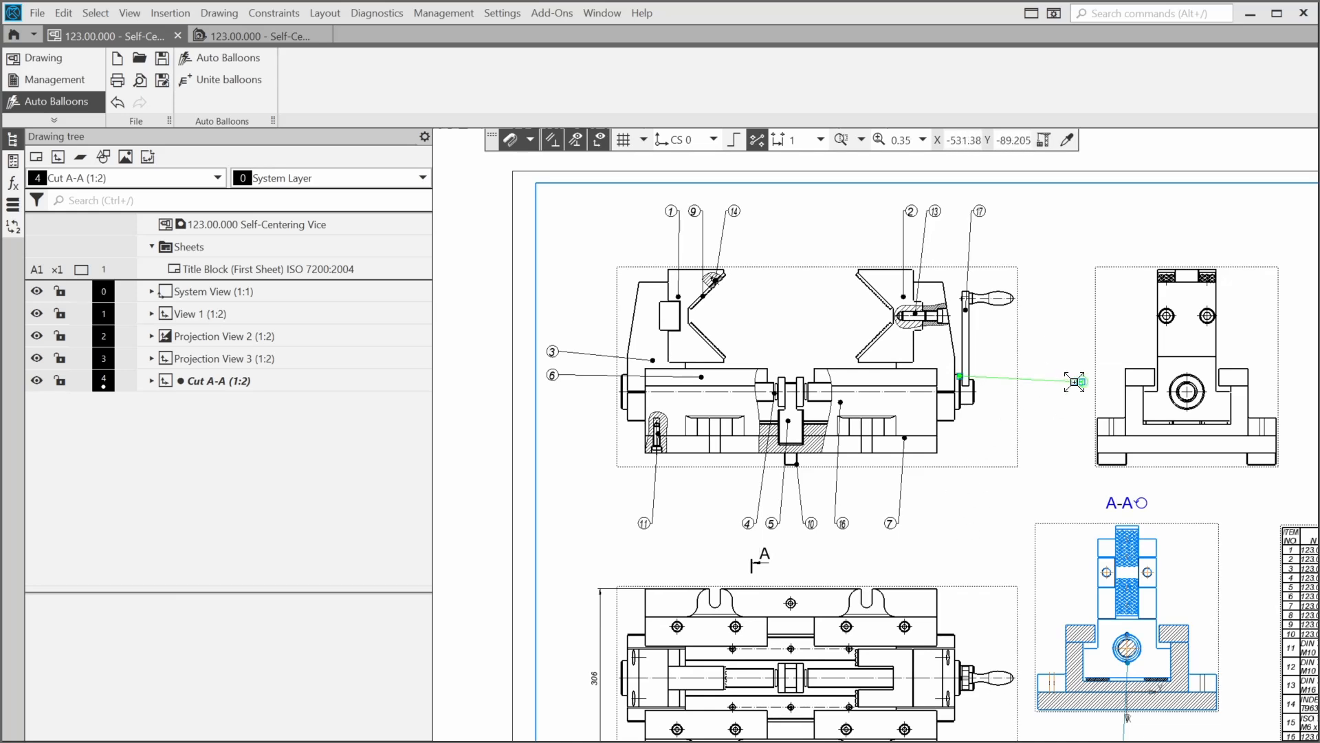
pyautogui.moveTo(1066, 387); pyautogui.dragTo(980, 515)
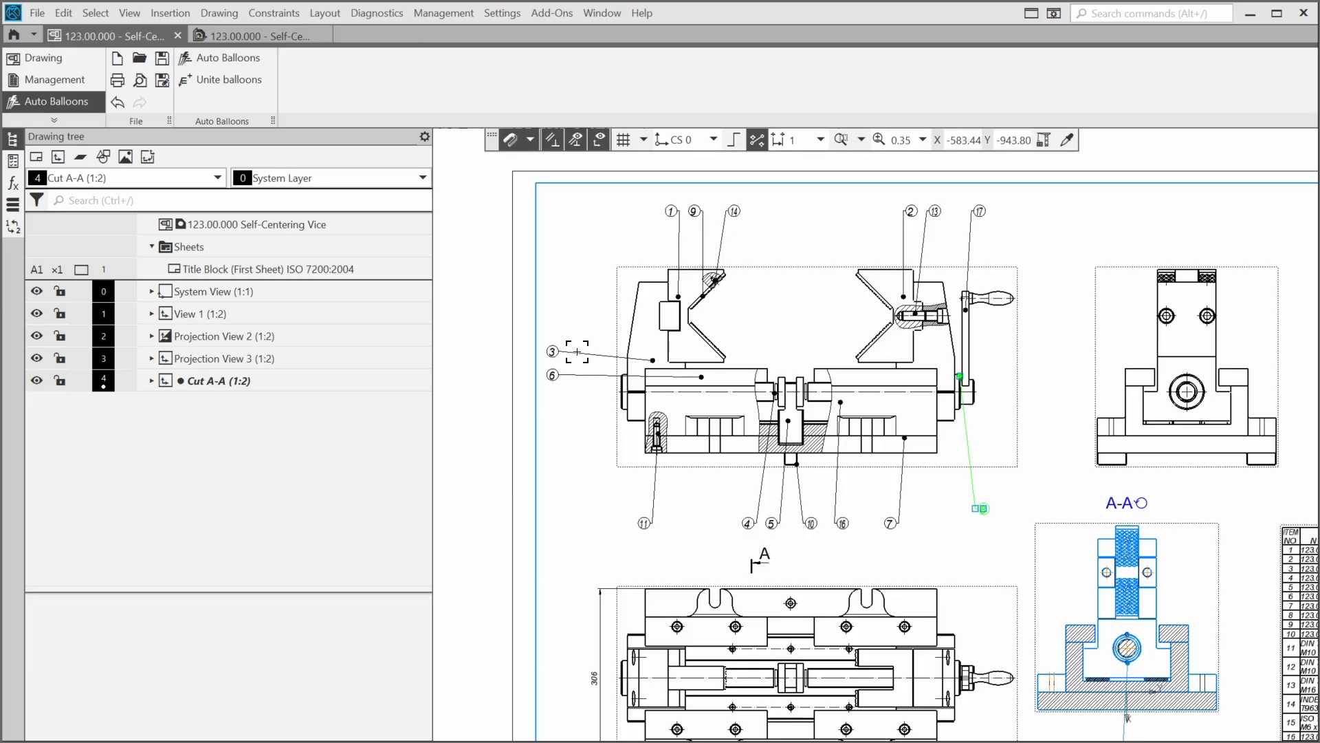
pyautogui.moveTo(577, 352); pyautogui.dragTo(623, 235)
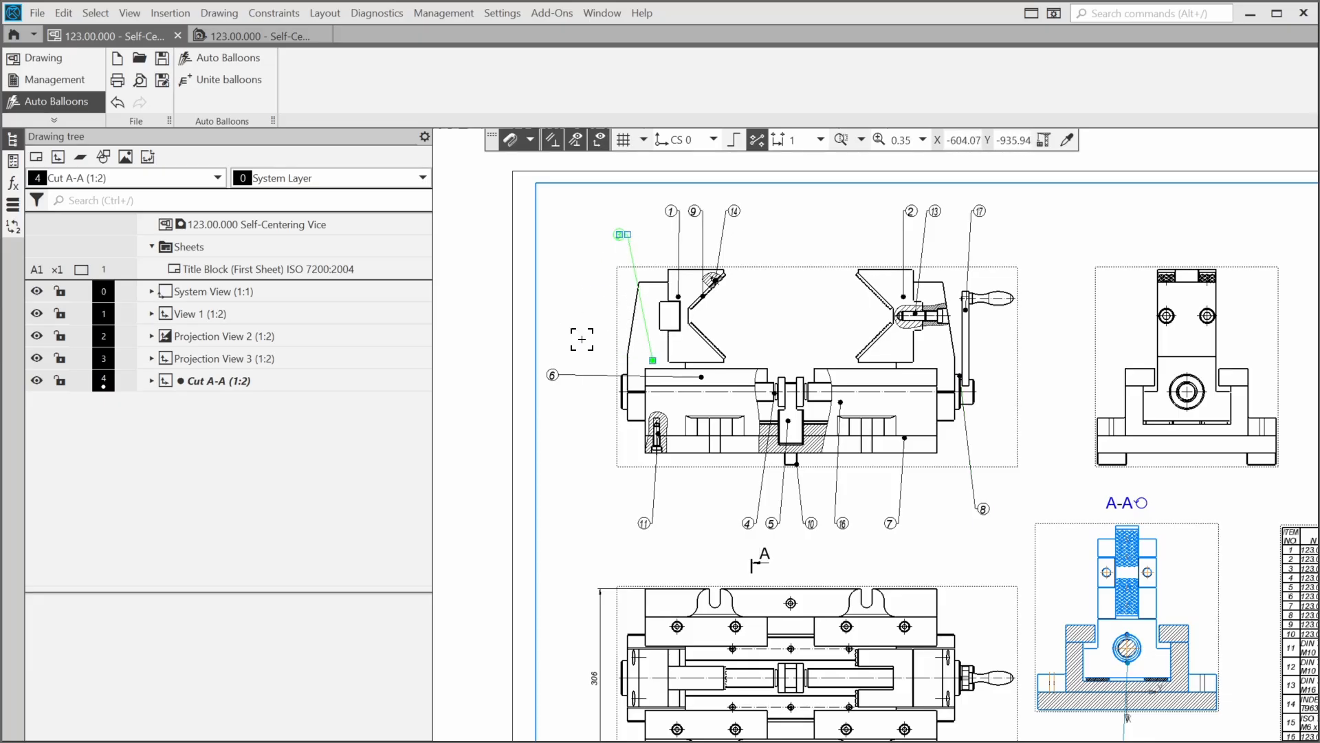
pyautogui.click(554, 375)
pyautogui.moveTo(555, 375); pyautogui.dragTo(694, 509)
# Step: Align all the balloons below View 1 along one horizontal line just under the view
pyautogui.moveTo(1001, 479); pyautogui.dragTo(608, 537)
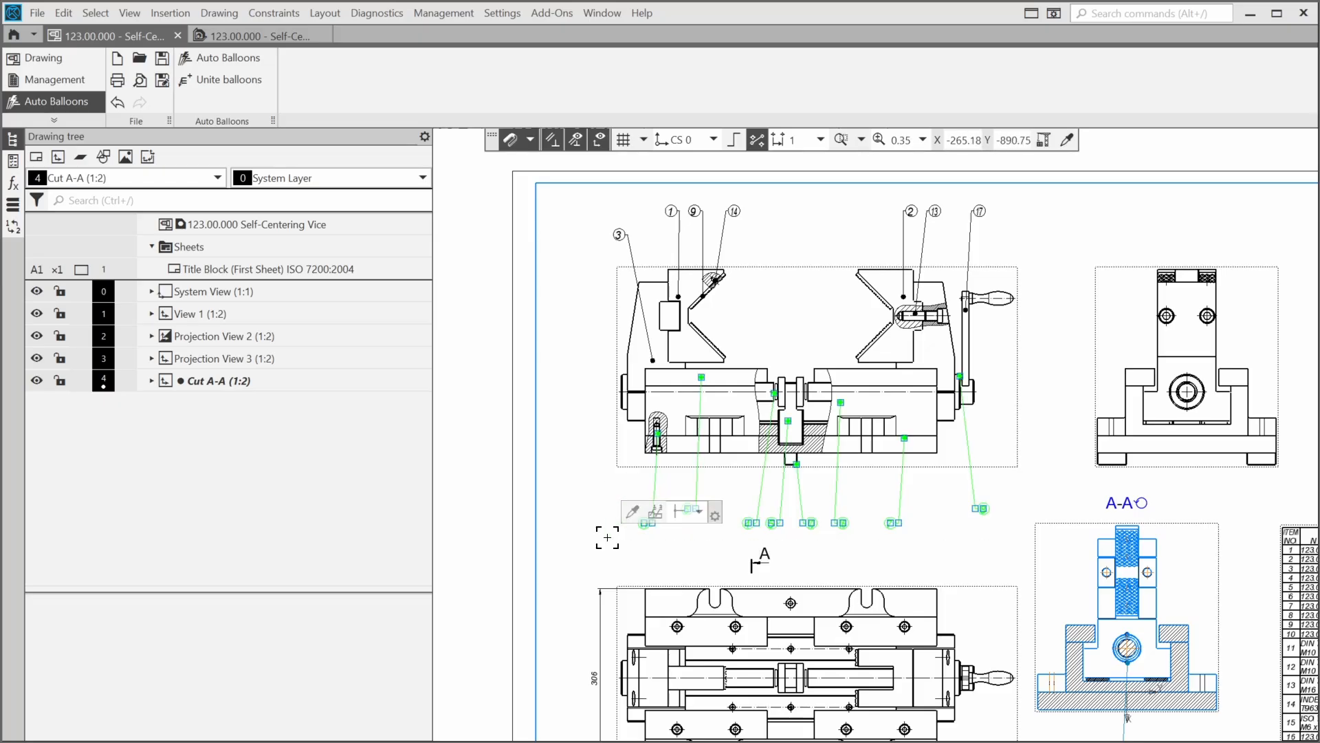
pyautogui.click(655, 515)
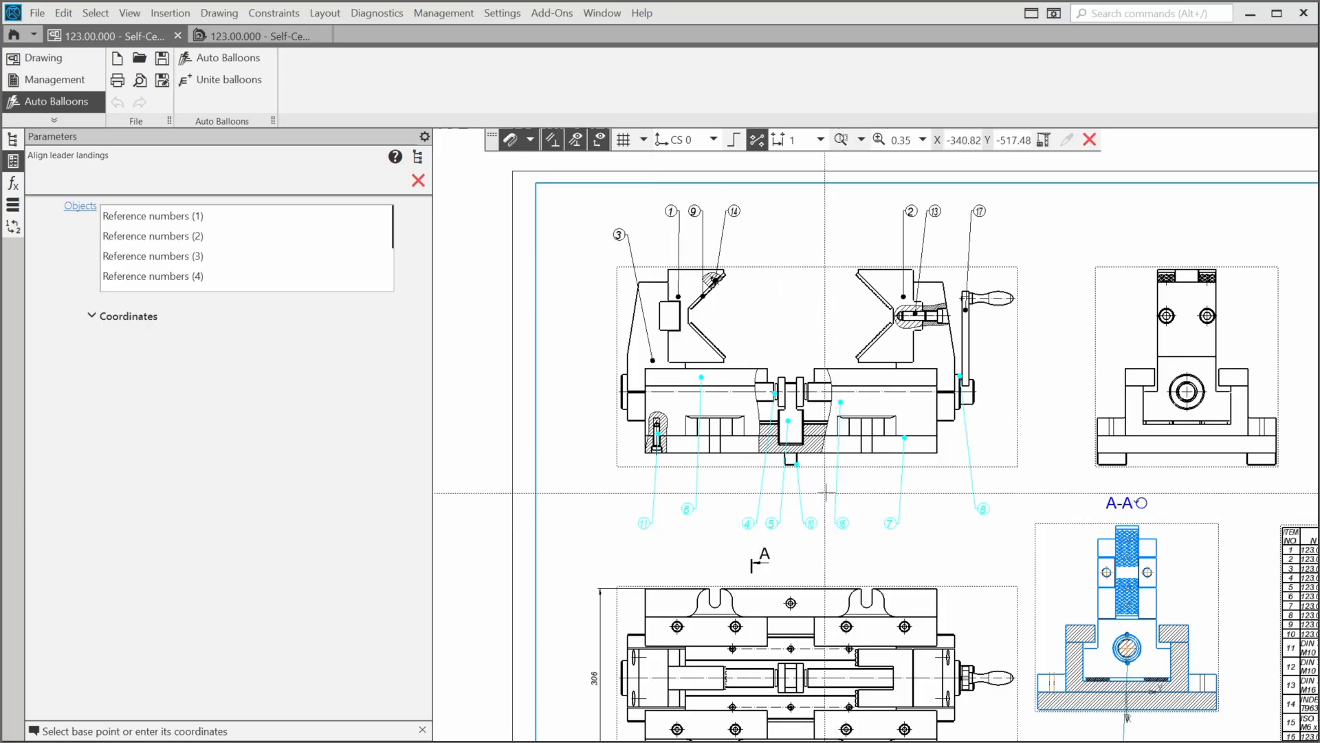
pyautogui.click(815, 491)
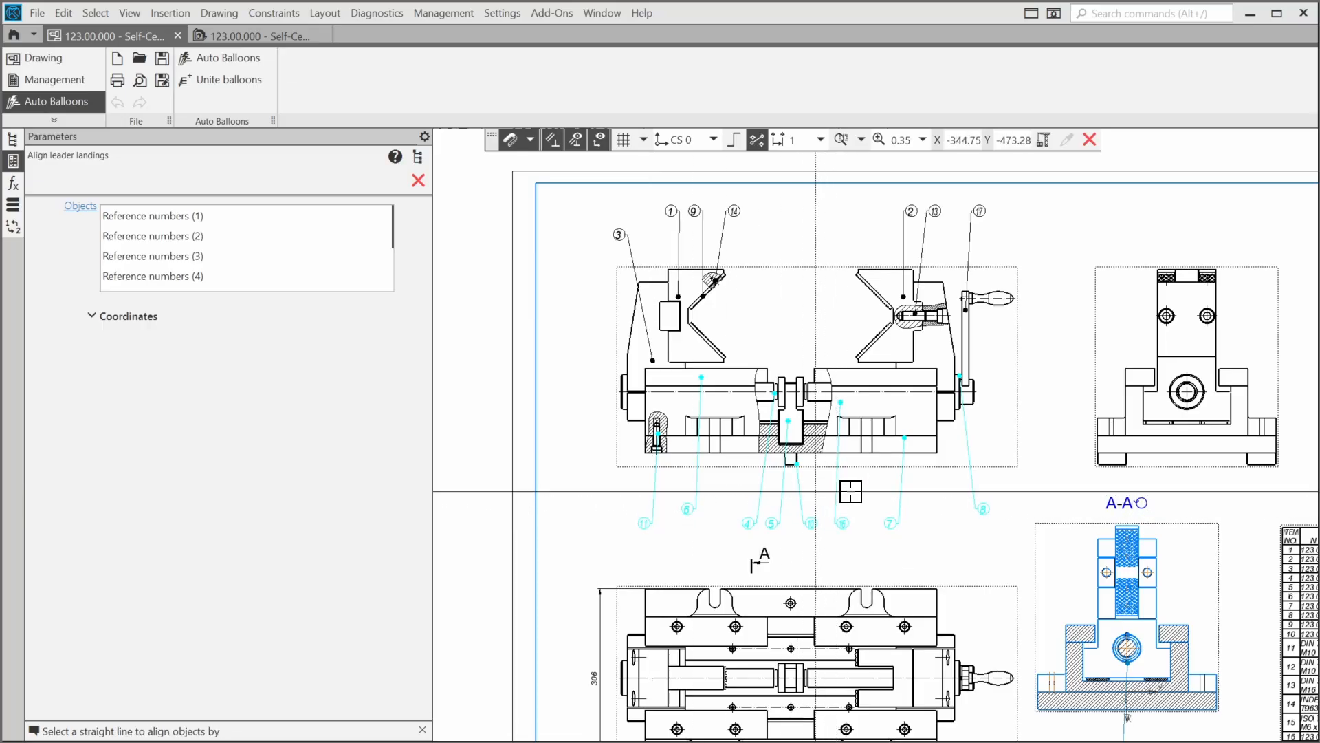
pyautogui.click(852, 491)
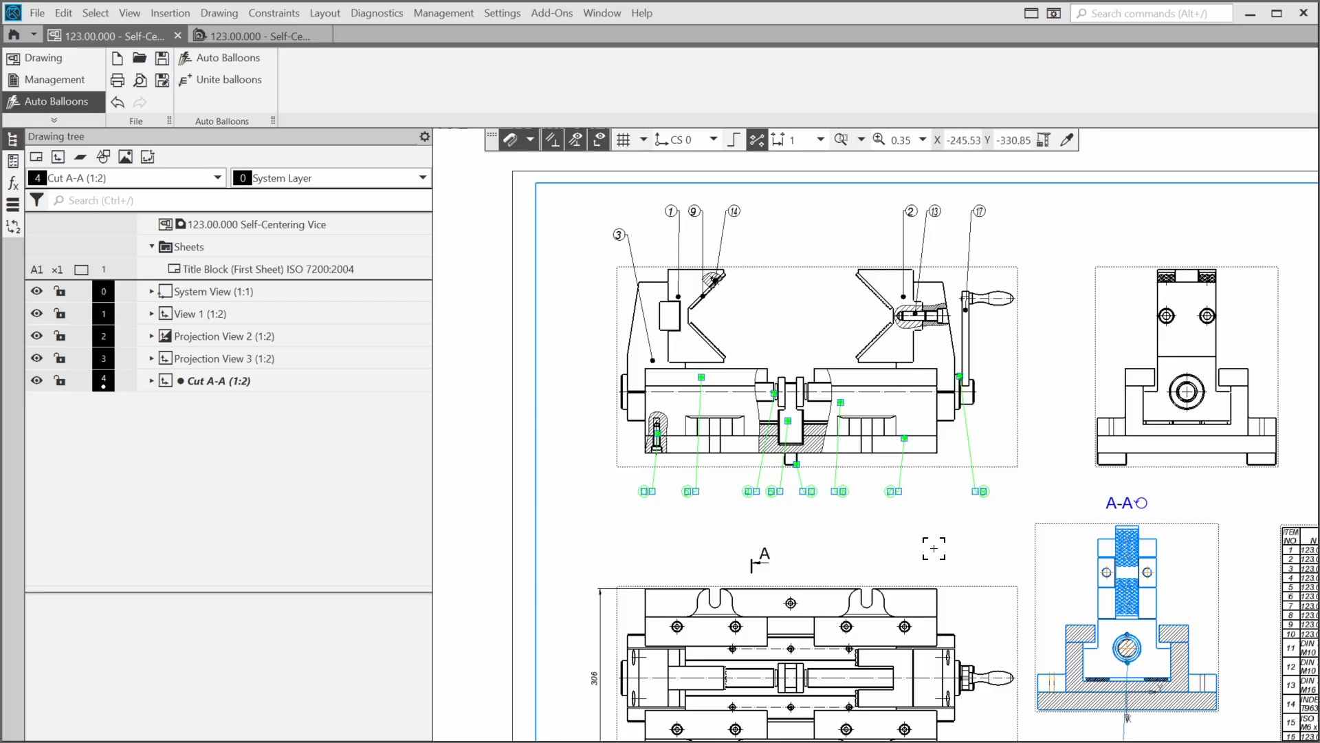
# Step: Align all the balloons above View 1 along one horizontal line, and move View 1 slightly up and left
pyautogui.moveTo(1022, 248); pyautogui.dragTo(557, 194)
pyautogui.click(616, 169)
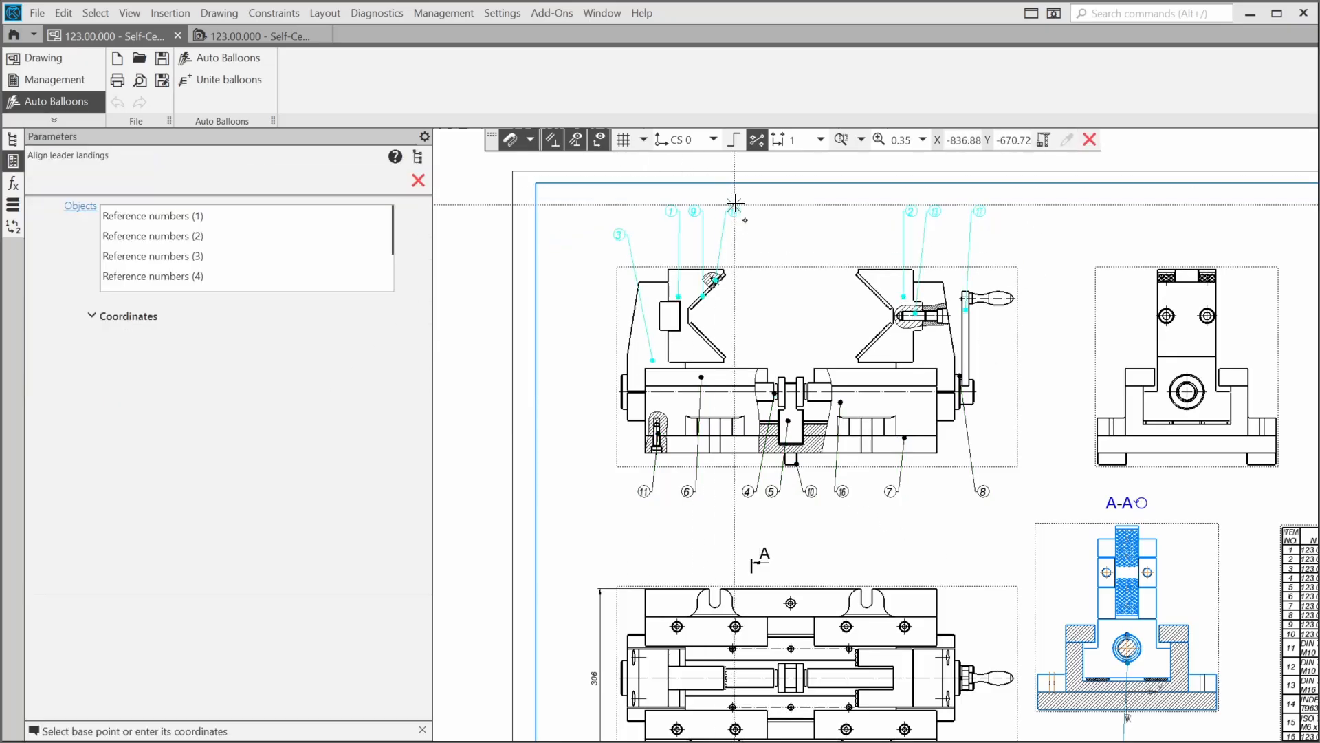
pyautogui.click(786, 231)
pyautogui.click(814, 230)
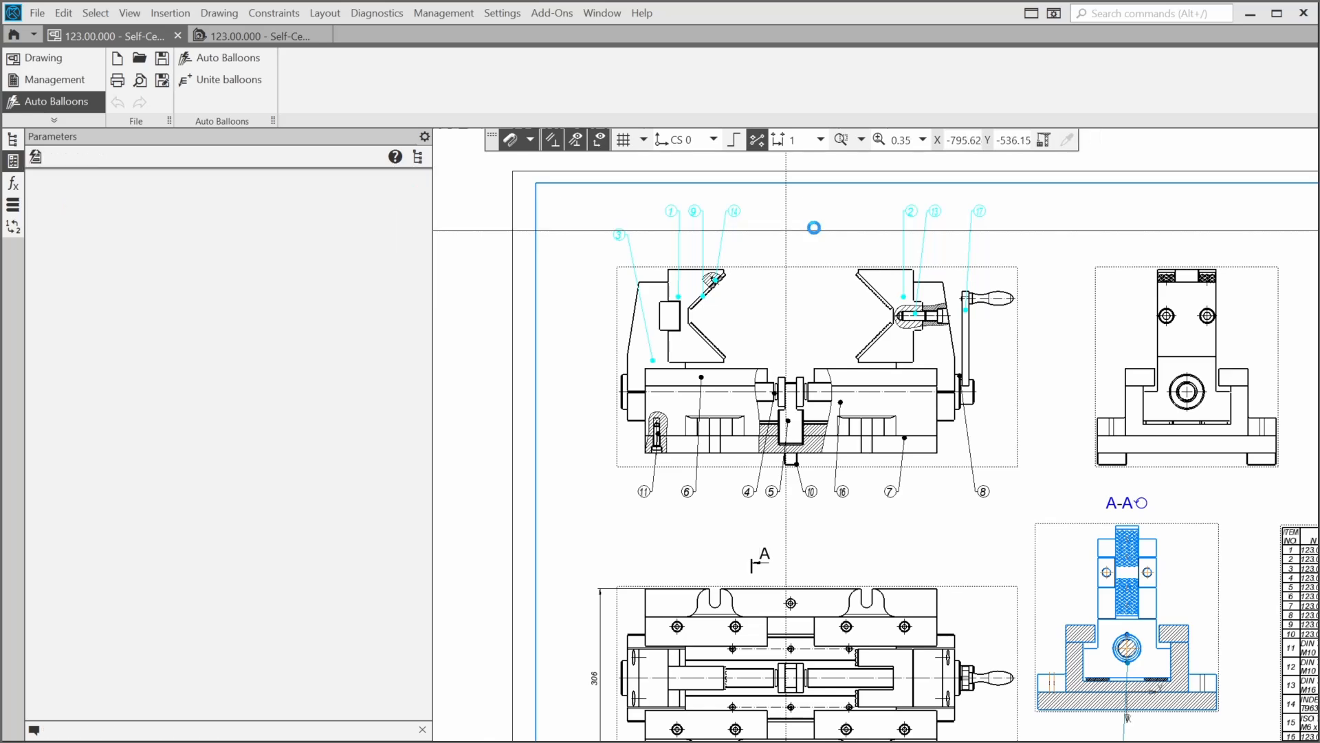
pyautogui.click(820, 274)
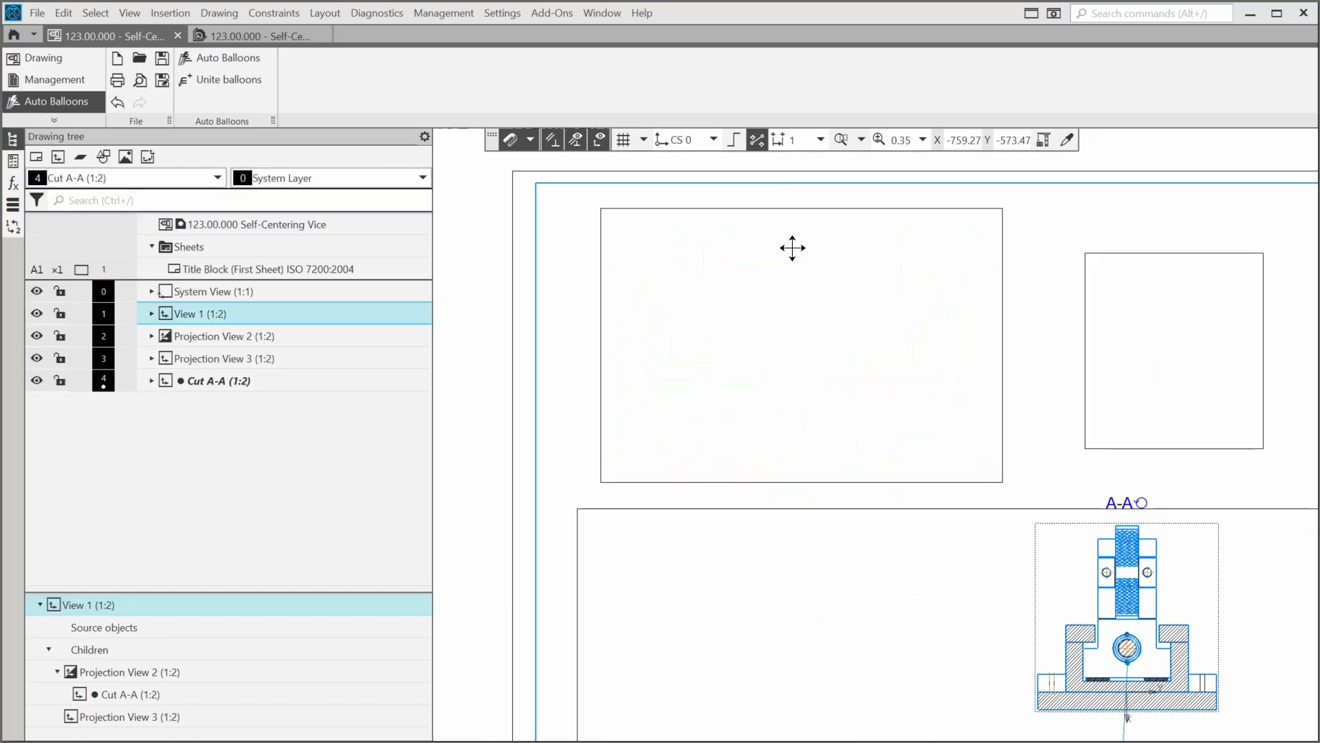
# Step: Move balloon 12 of Projection View 2 up between the plan view and its 500 dimension line
pyautogui.moveTo(904, 524)
pyautogui.mouseDown(button='middle')
pyautogui.moveTo(840, 424)
pyautogui.moveTo(785, 373)
pyautogui.mouseUp(button='middle')
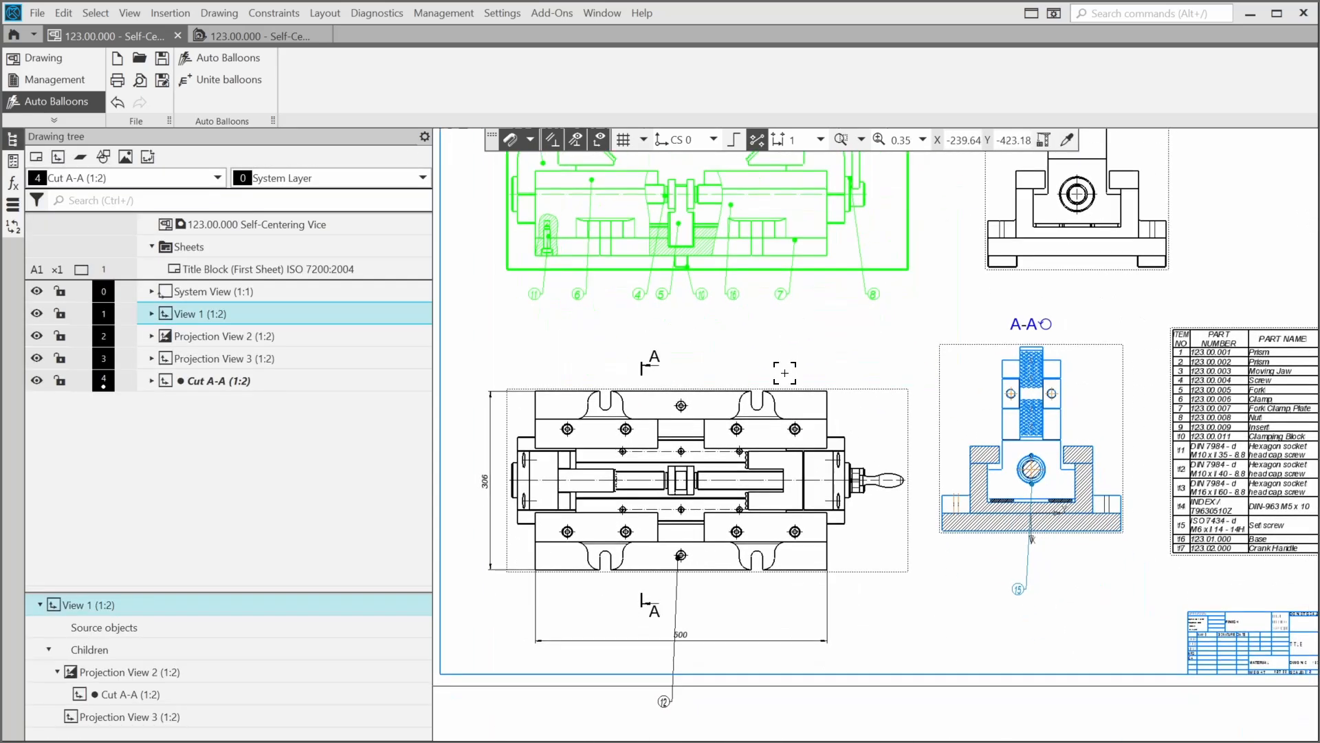
pyautogui.click(674, 670)
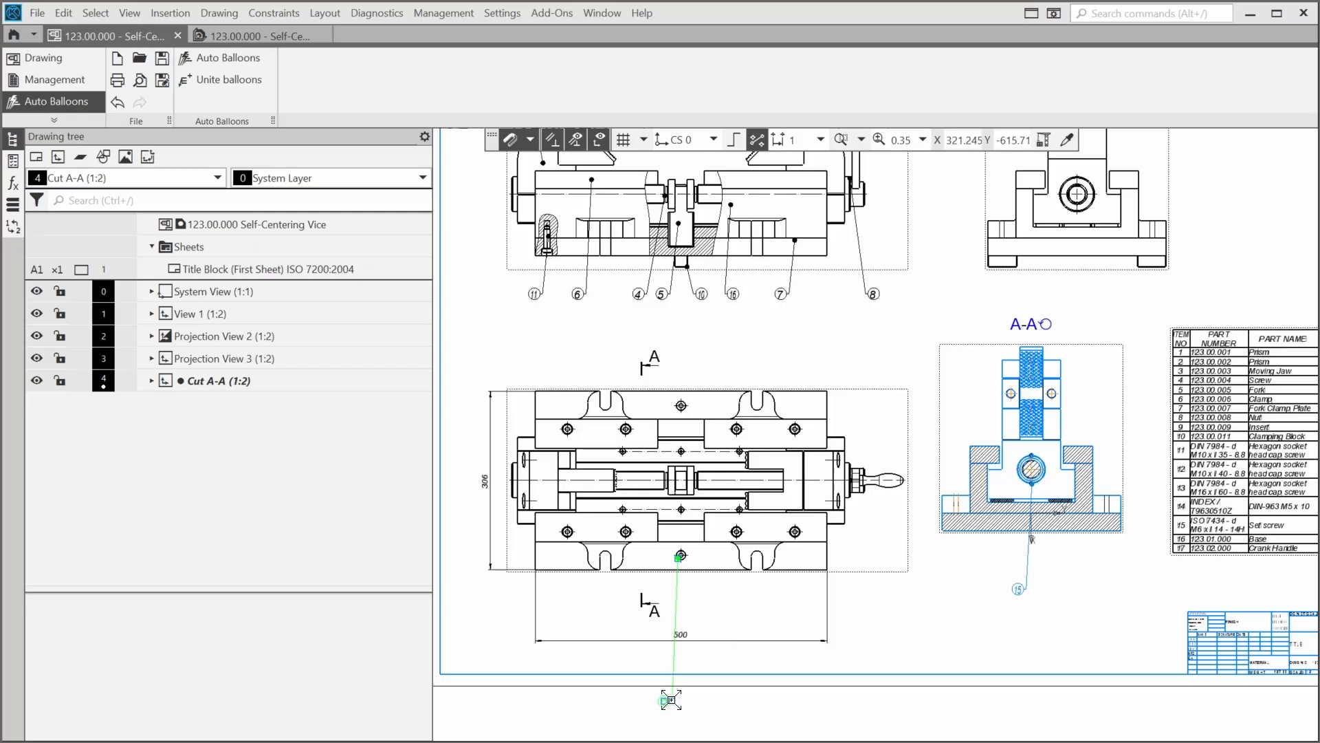
pyautogui.moveTo(689, 666); pyautogui.dragTo(739, 573)
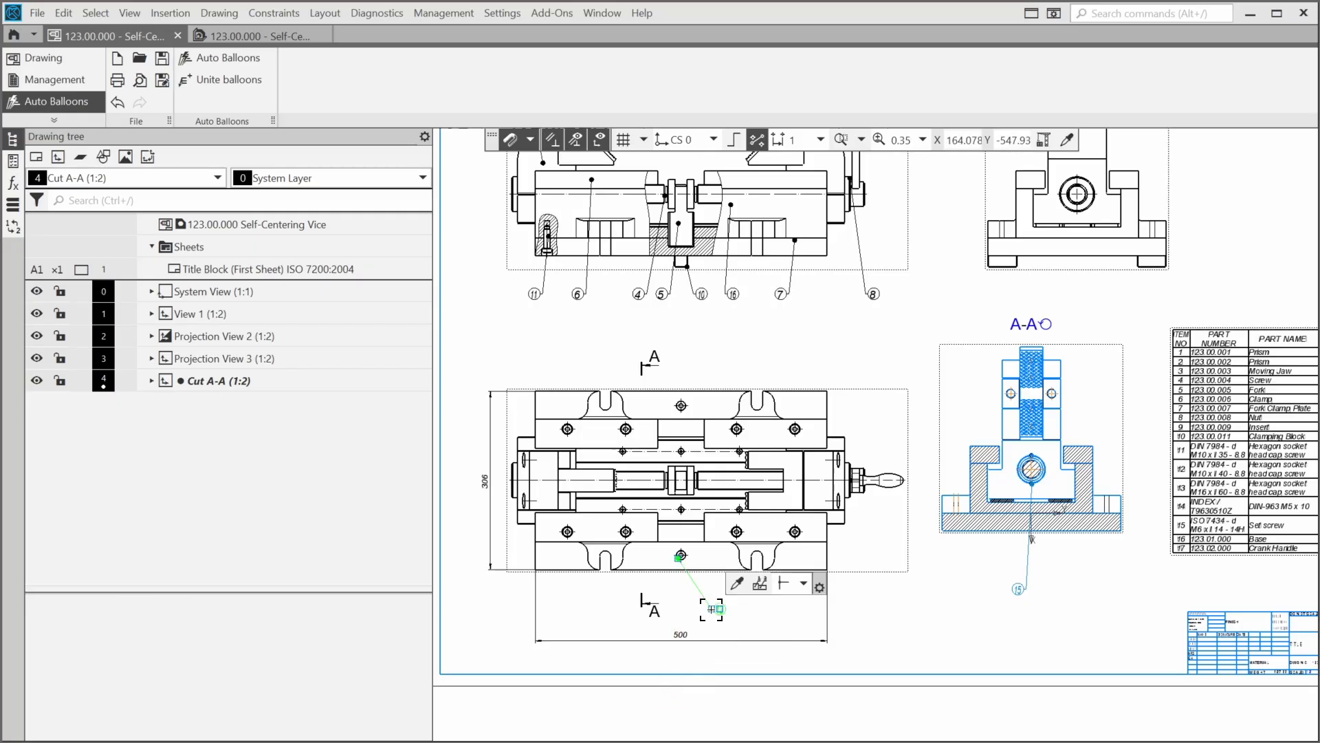
pyautogui.moveTo(922, 565); pyautogui.dragTo(937, 679, button='middle')
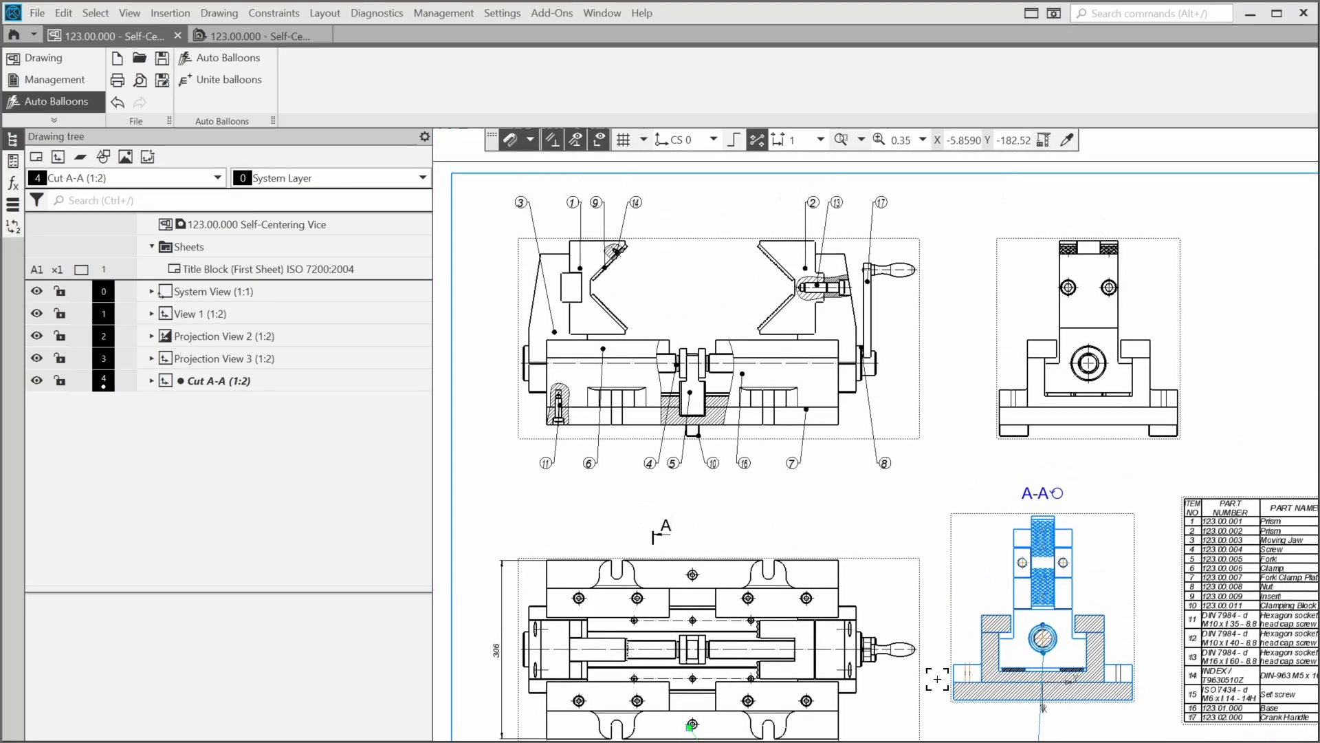
pyautogui.scroll(-1, 890, 515)
pyautogui.moveTo(883, 532)
pyautogui.mouseDown(button='middle')
pyautogui.moveTo(826, 478)
pyautogui.moveTo(832, 464)
pyautogui.mouseUp(button='middle')
pyautogui.click(832, 464)
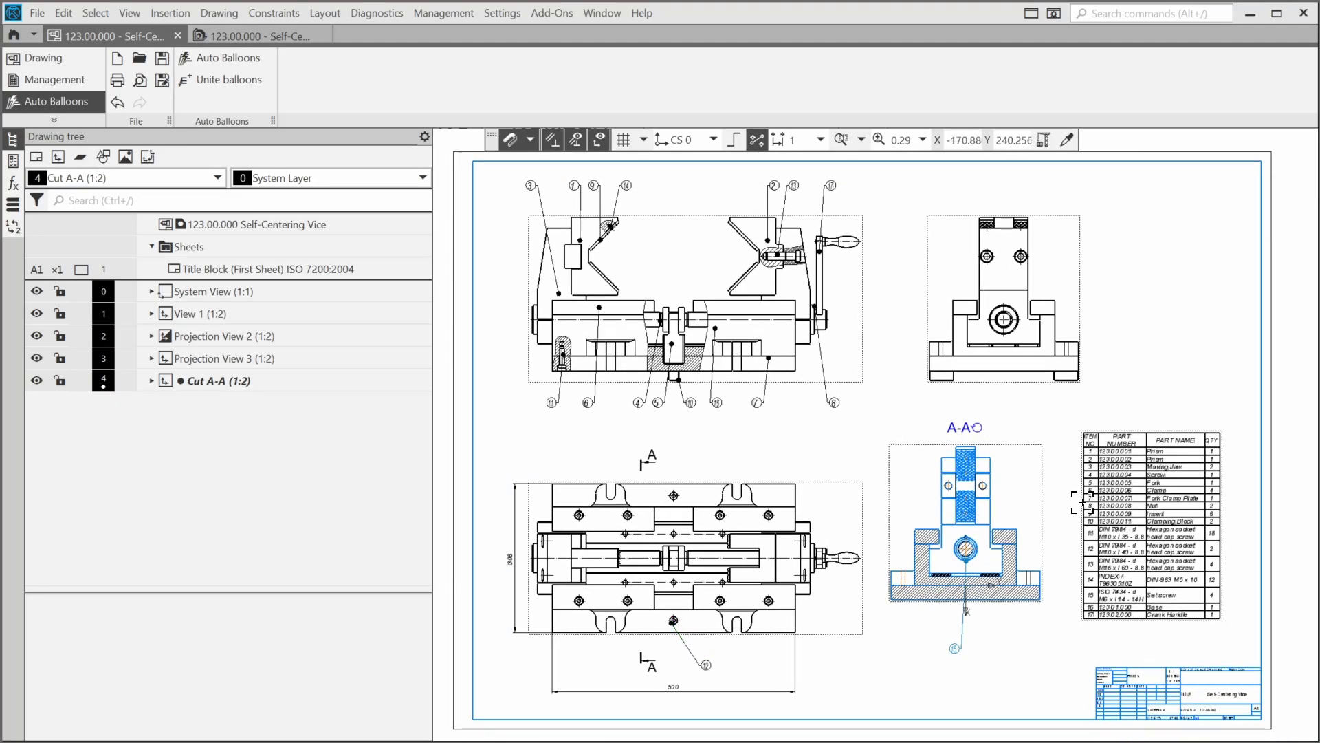
# Step: Move the parts list table down close above the title block, and shift Cut A-A slightly up and right
pyautogui.moveTo(1083, 502); pyautogui.dragTo(1093, 536)
pyautogui.moveTo(1042, 492); pyautogui.dragTo(1056, 478)
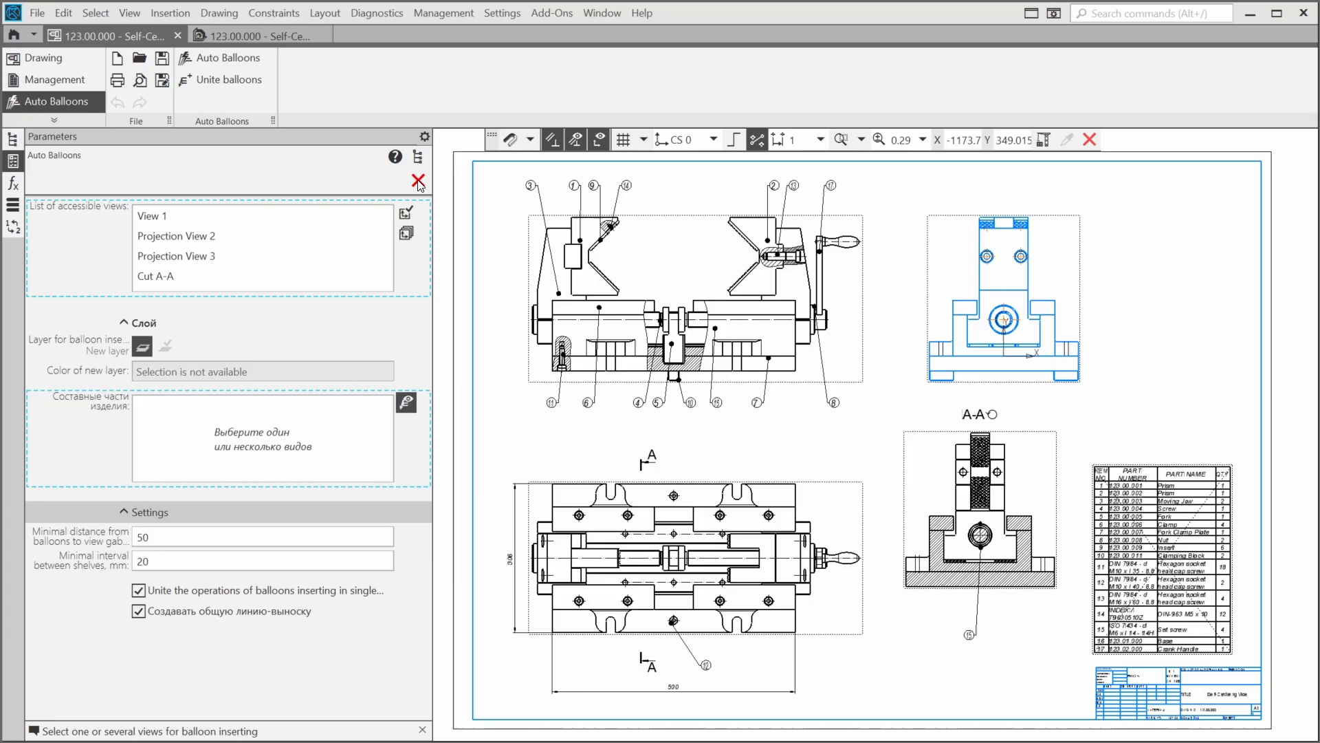
pyautogui.click(420, 184)
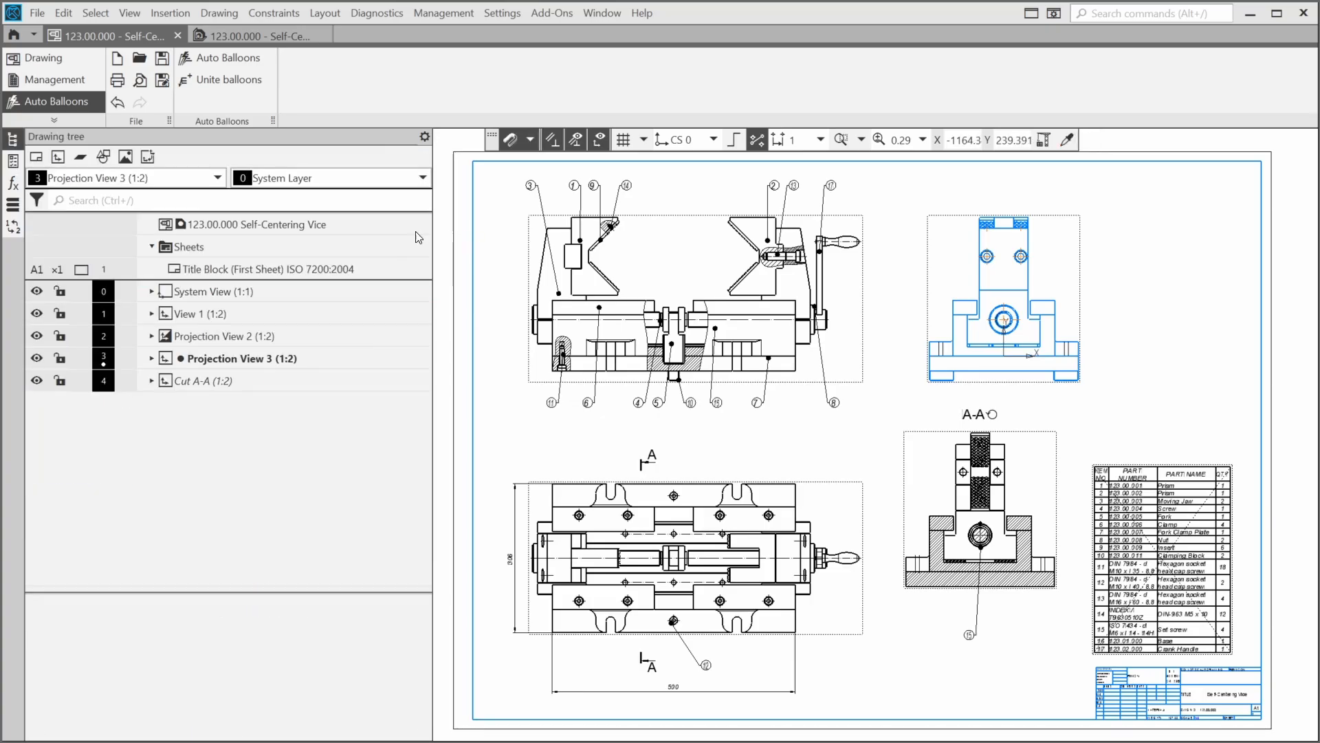
# Step: Switch to the Self-Centering Vice assembly model and check which drawings are linked to it
pyautogui.click(221, 36)
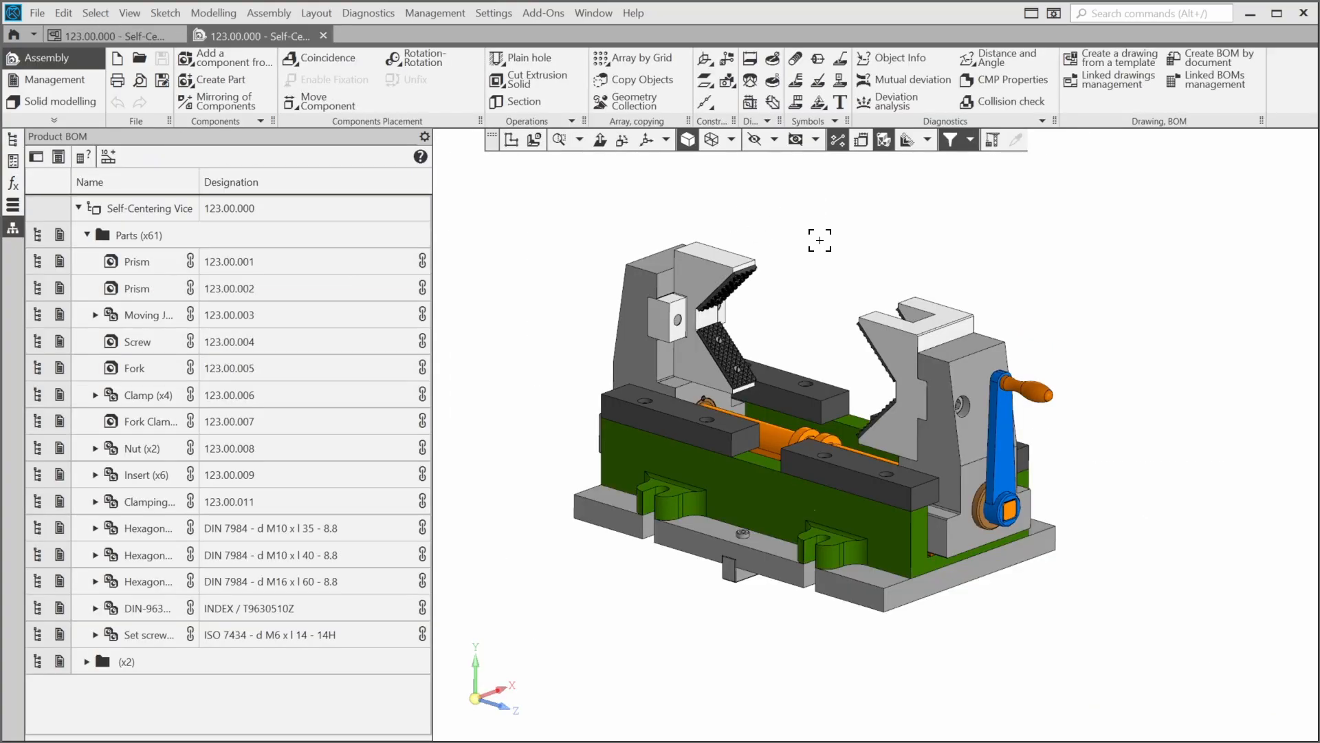
pyautogui.click(1111, 81)
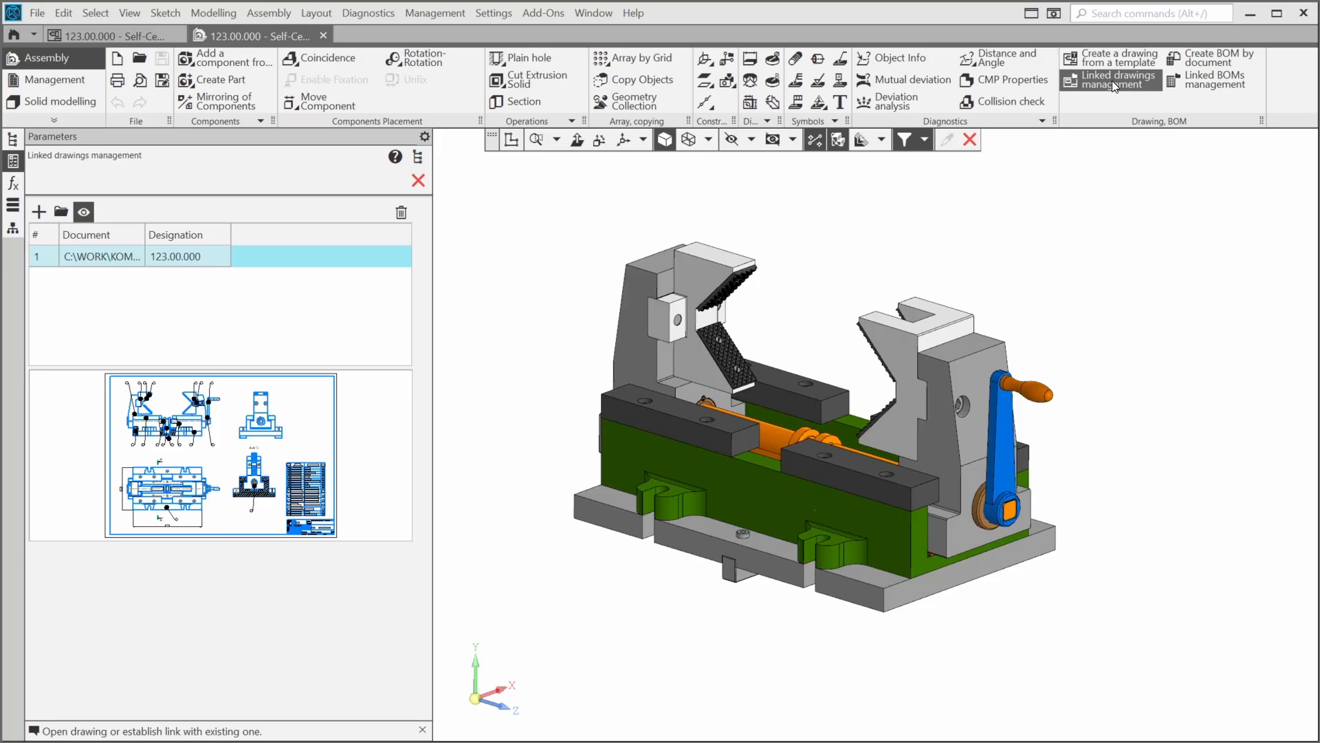
pyautogui.click(418, 181)
# Step: Return to the 123.00.000 vice drawing and save it
pyautogui.click(110, 36)
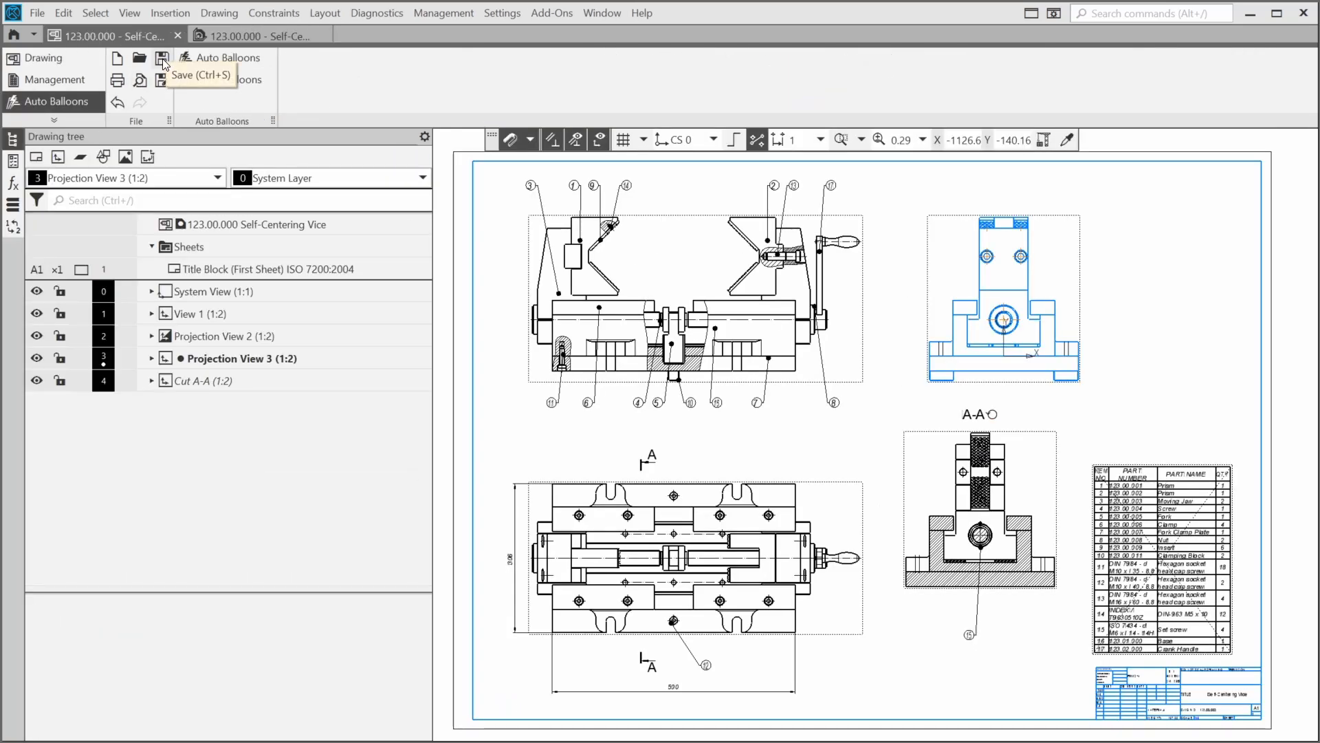
pyautogui.click(163, 60)
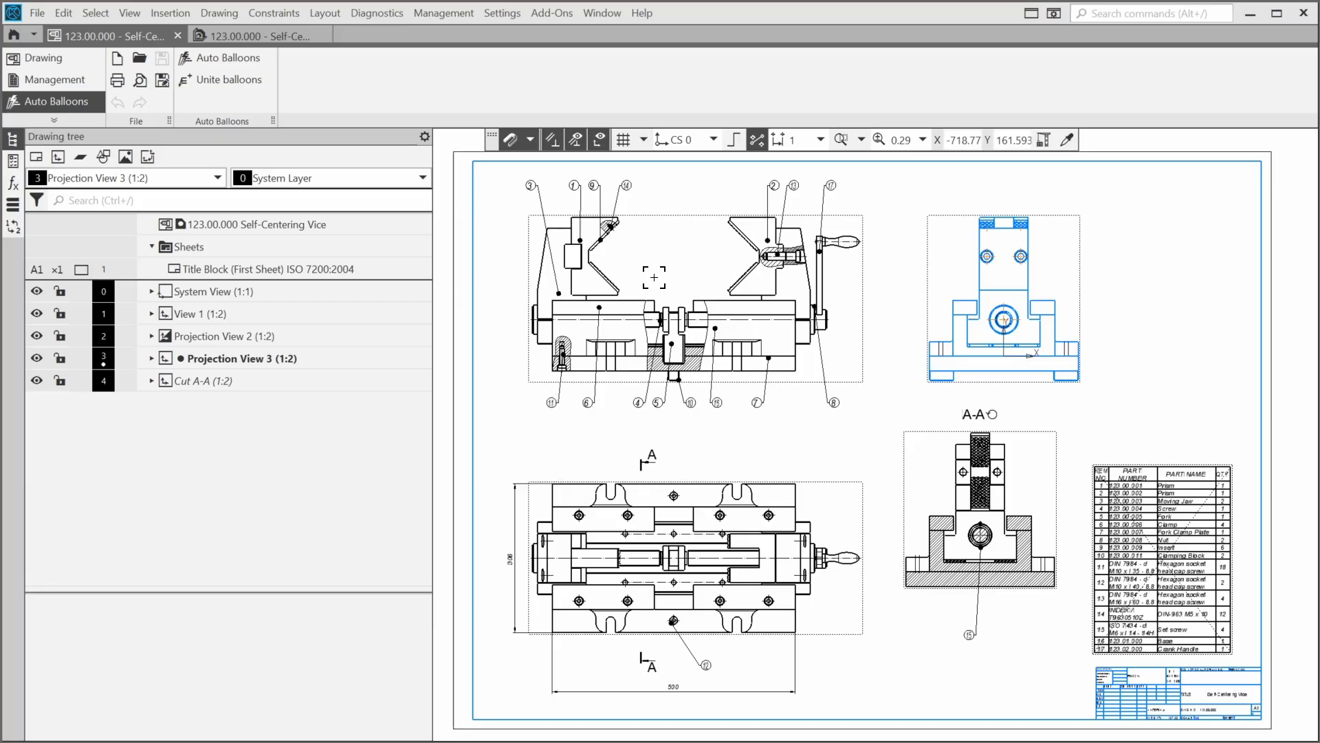